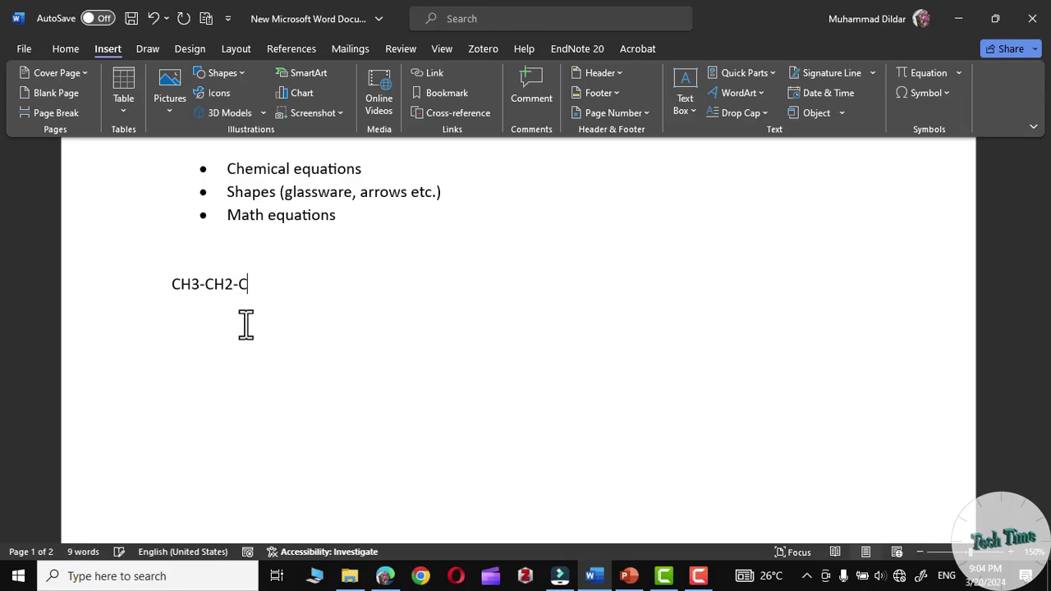
Complete the hydrocarbon chain below the bullet list as CH3-CH2-CH2-CH2-CH2-CH3
{"action": "type", "text": "H2-CH2-CH2-CH2"}
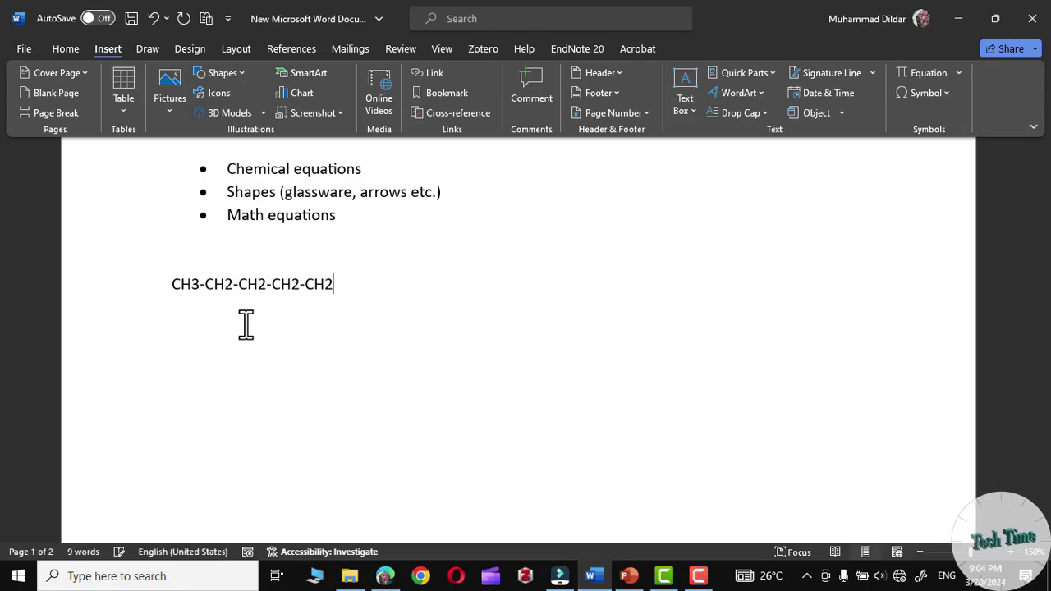
{"action": "type", "text": "CH3"}
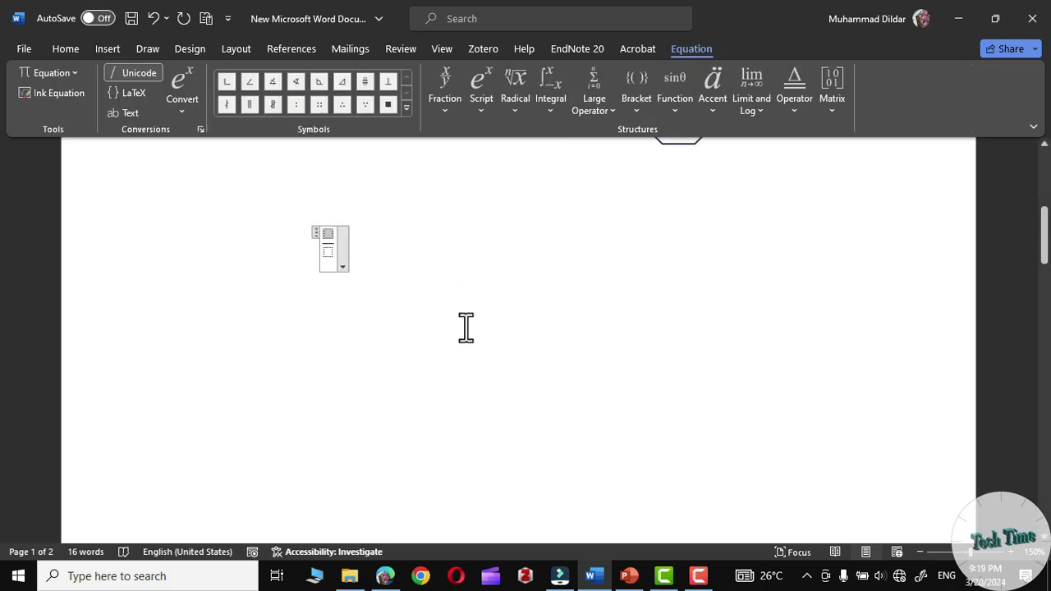
Enter "No.of moles" as the numerator of the empty fraction in the equation
{"action": "type", "text": "No.of moles"}
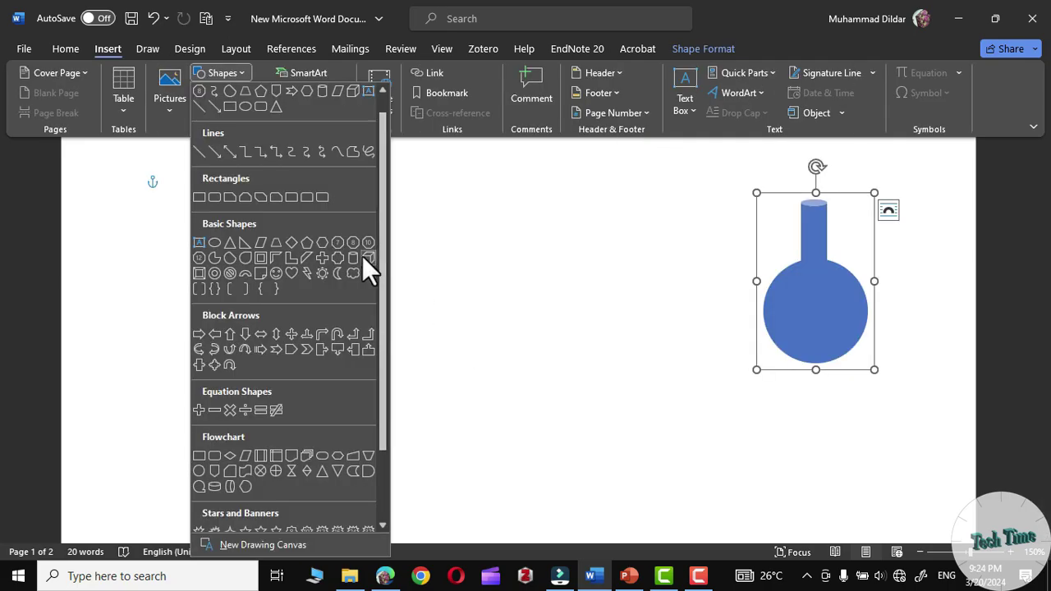
Draw a large cube shape on the blank page area beside the round flask
{"action": "left_click", "coordinate": [362, 257]}
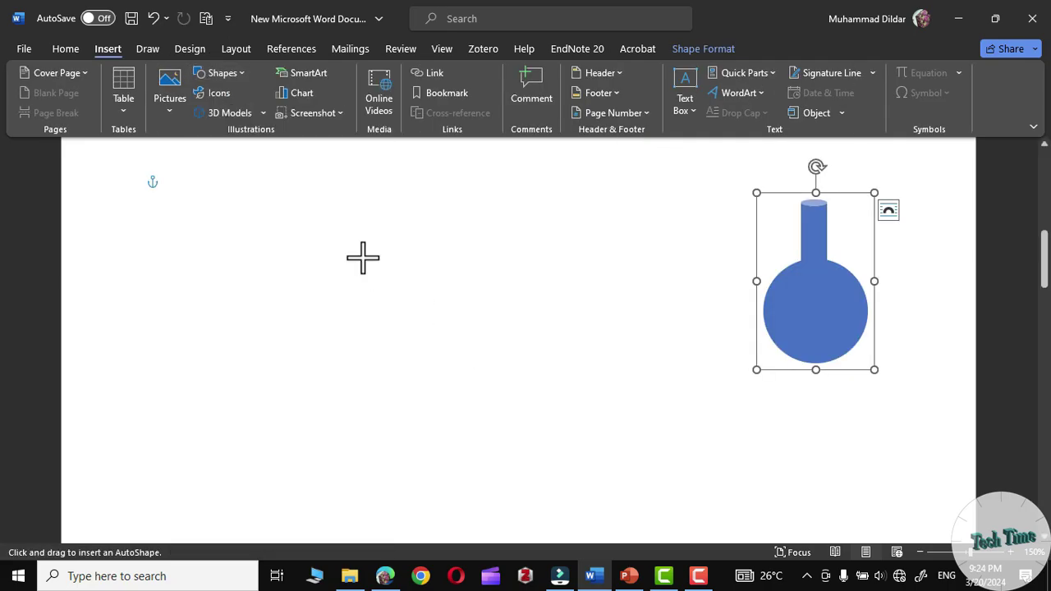
{"action": "left_click_drag", "start_coordinate": [273, 254], "coordinate": [566, 456]}
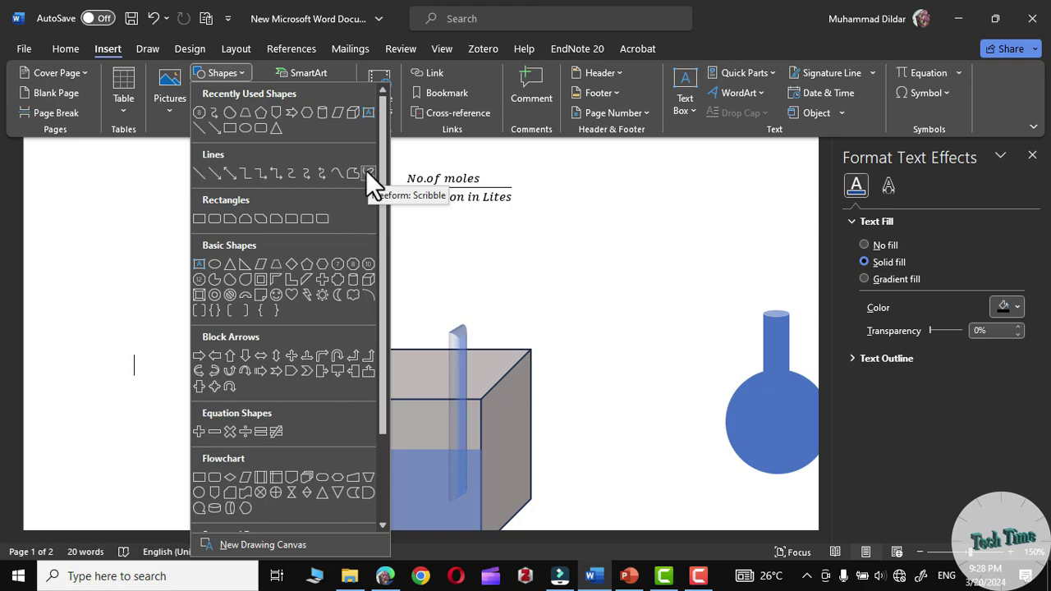
Draw a freeform scribble wire joining the tops of the two electrodes and add a small circle on the wire
{"action": "left_click", "coordinate": [367, 171]}
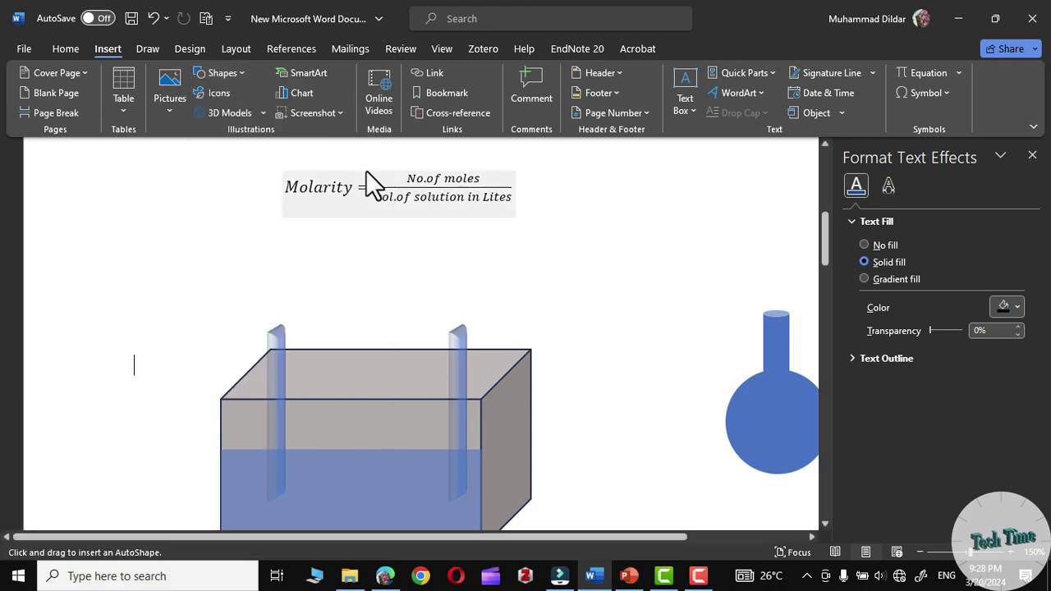
{"action": "mouse_move", "coordinate": [276, 337]}
{"action": "left_mouse_down"}
{"action": "mouse_move", "coordinate": [271, 308]}
{"action": "mouse_move", "coordinate": [345, 265]}
{"action": "mouse_move", "coordinate": [364, 265]}
{"action": "mouse_move", "coordinate": [460, 335]}
{"action": "left_mouse_up"}
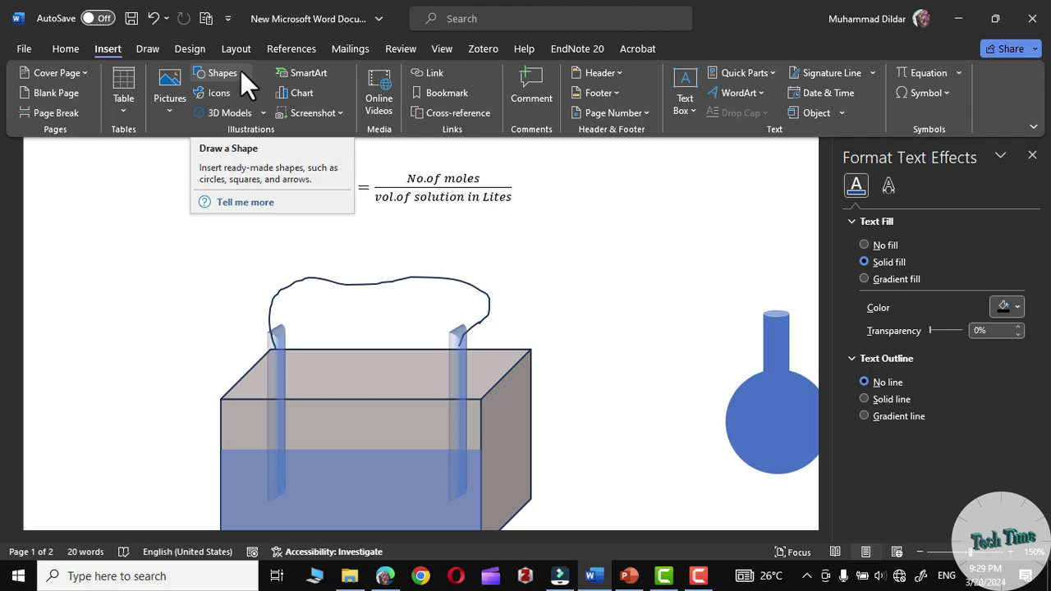
{"action": "left_click", "coordinate": [241, 71]}
{"action": "left_click", "coordinate": [260, 128]}
{"action": "left_click_drag", "start_coordinate": [353, 261], "coordinate": [386, 294]}
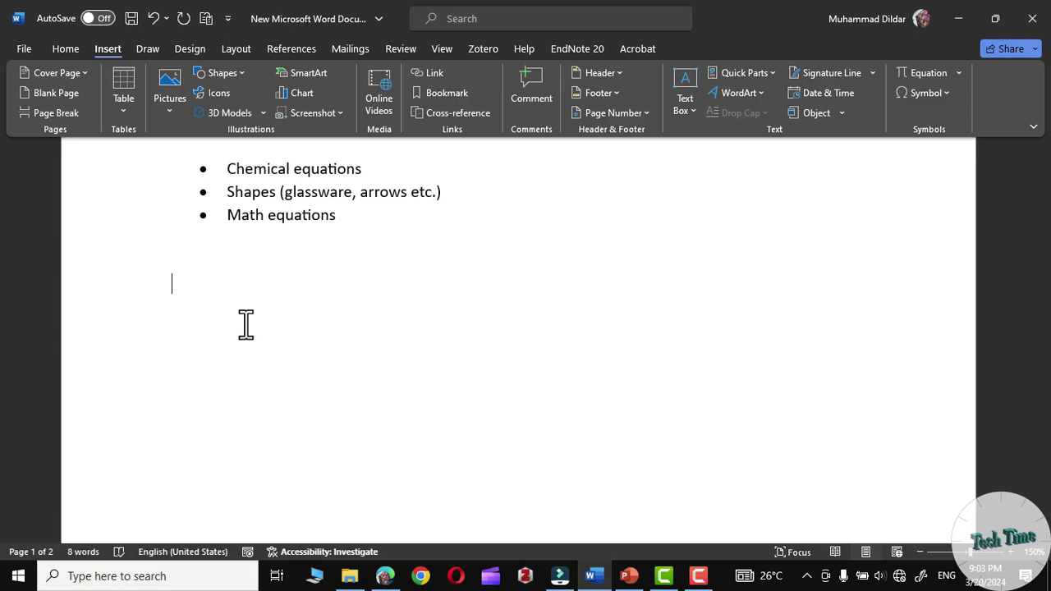
Write CH3-CH2-CH2-CH2-CH2-CH3 on the empty line below the bullet list
{"action": "type", "text": "CH3-CH2-CH2-CH2"}
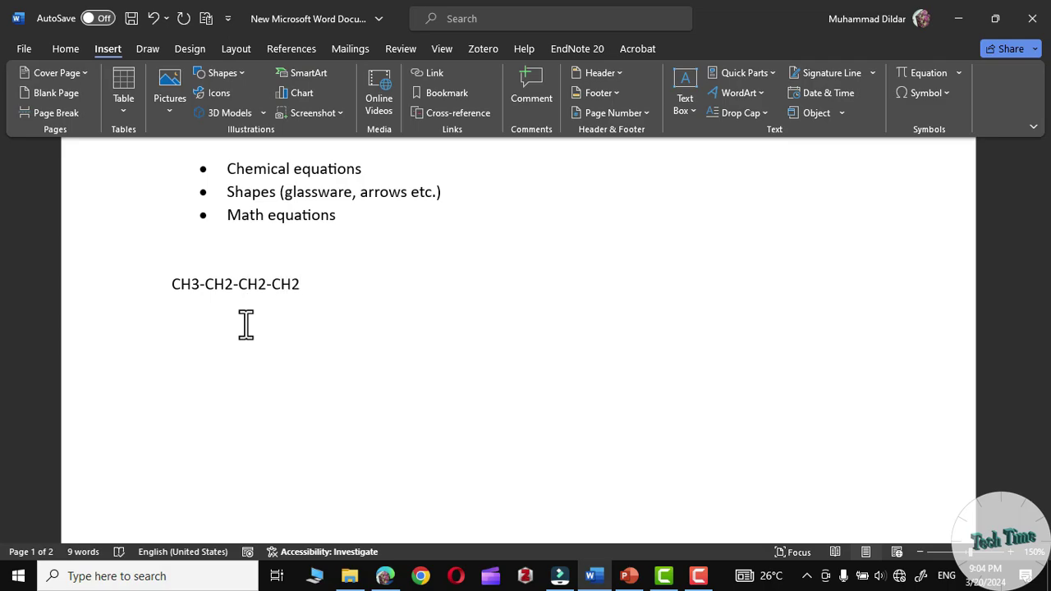
{"action": "type", "text": "-CH2-CH3"}
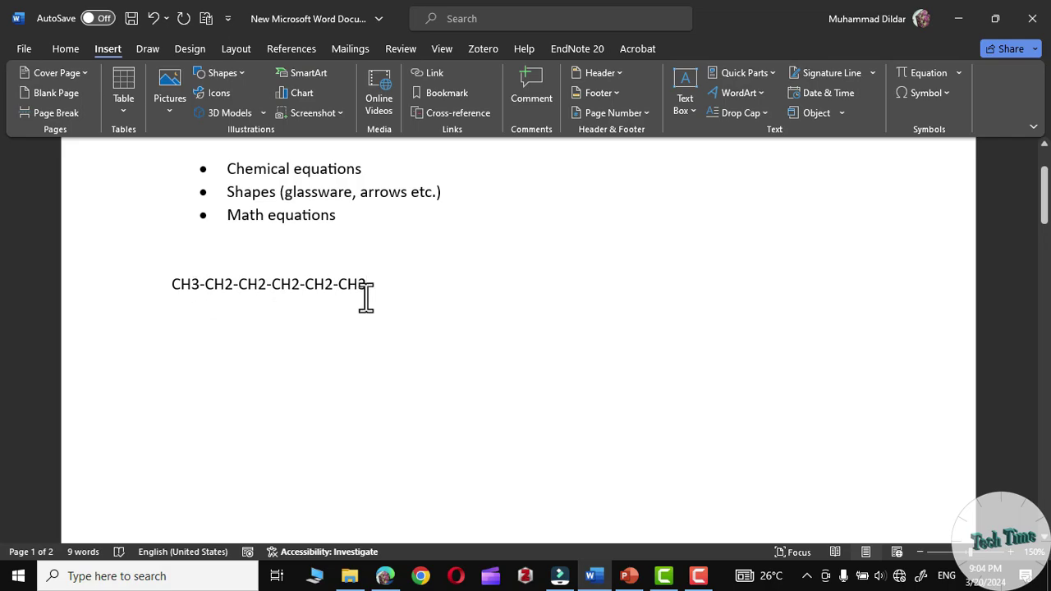
Format all six digits in the hydrocarbon chain together as subscript using the font effects settings
{"action": "left_click", "coordinate": [380, 333]}
{"action": "left_click_drag", "start_coordinate": [367, 287], "coordinate": [359, 287]}
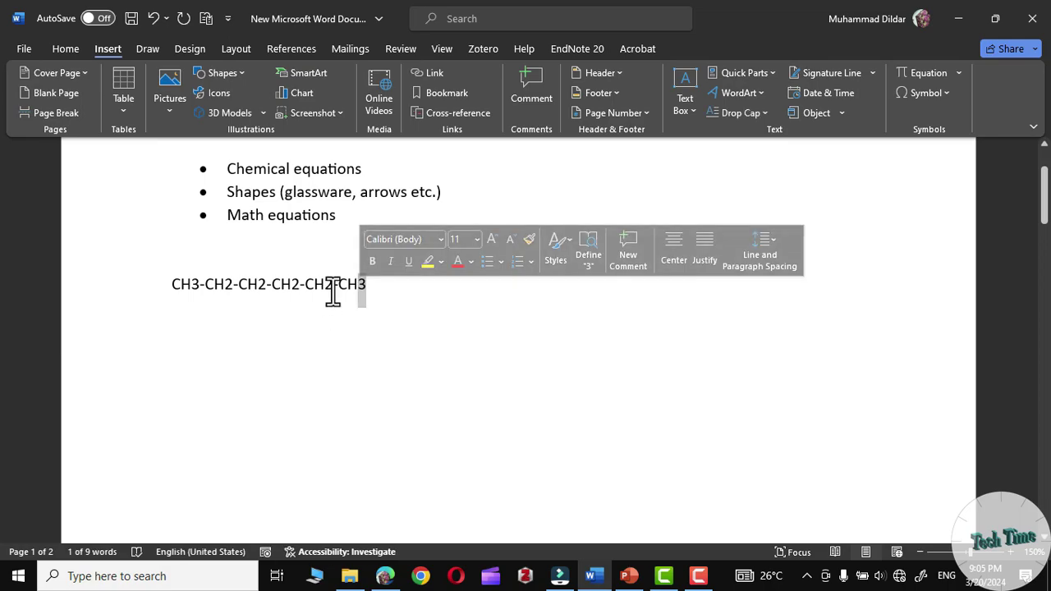
{"action": "left_click_drag", "start_coordinate": [334, 288], "coordinate": [224, 289]}
{"action": "left_click_drag", "start_coordinate": [201, 290], "coordinate": [191, 290]}
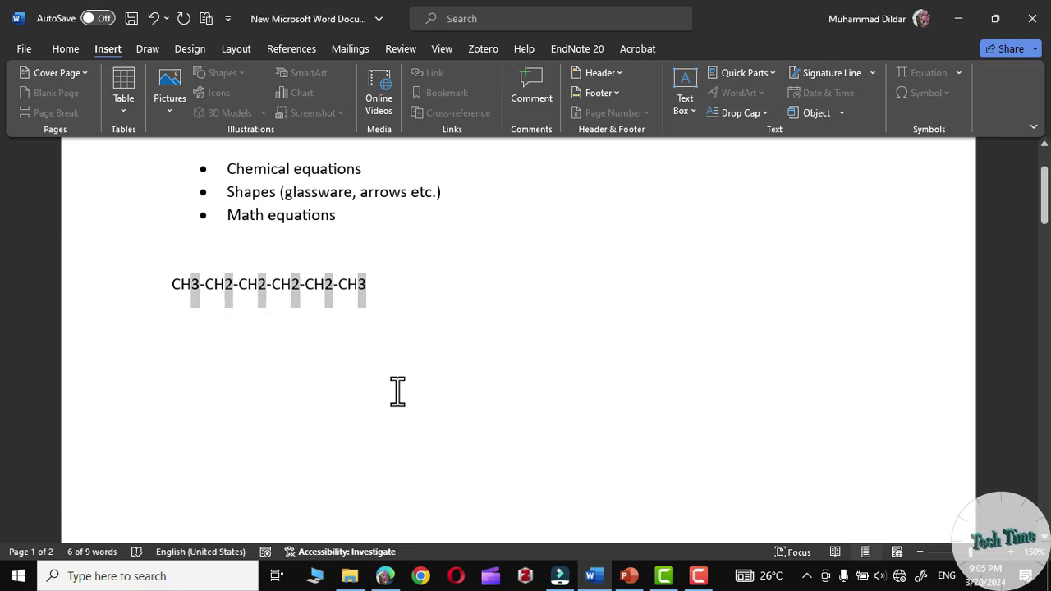
{"action": "left_click", "coordinate": [67, 48]}
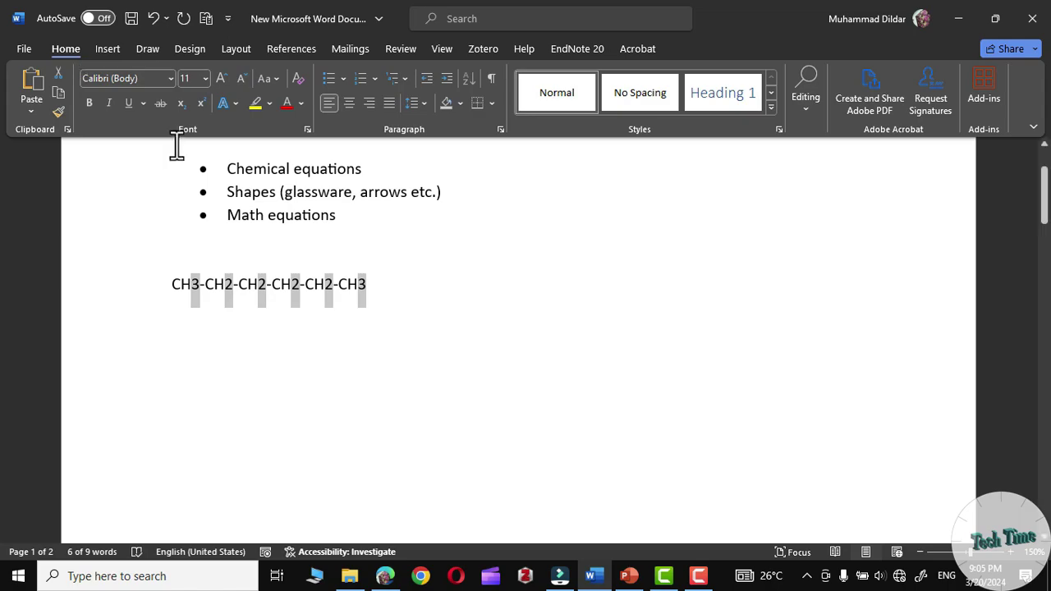
{"action": "left_click", "coordinate": [308, 129]}
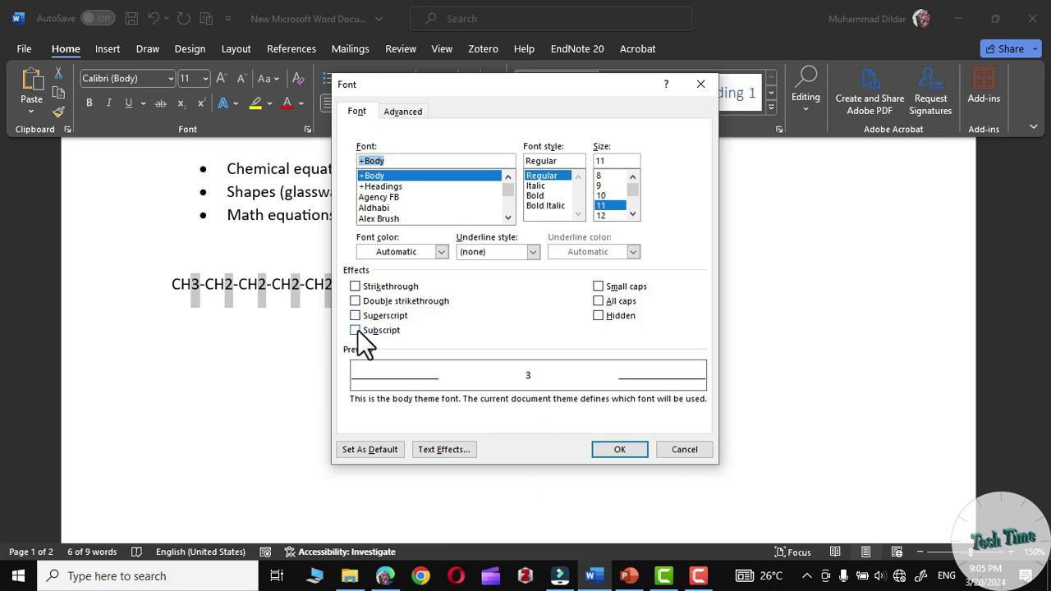
{"action": "left_click", "coordinate": [355, 329]}
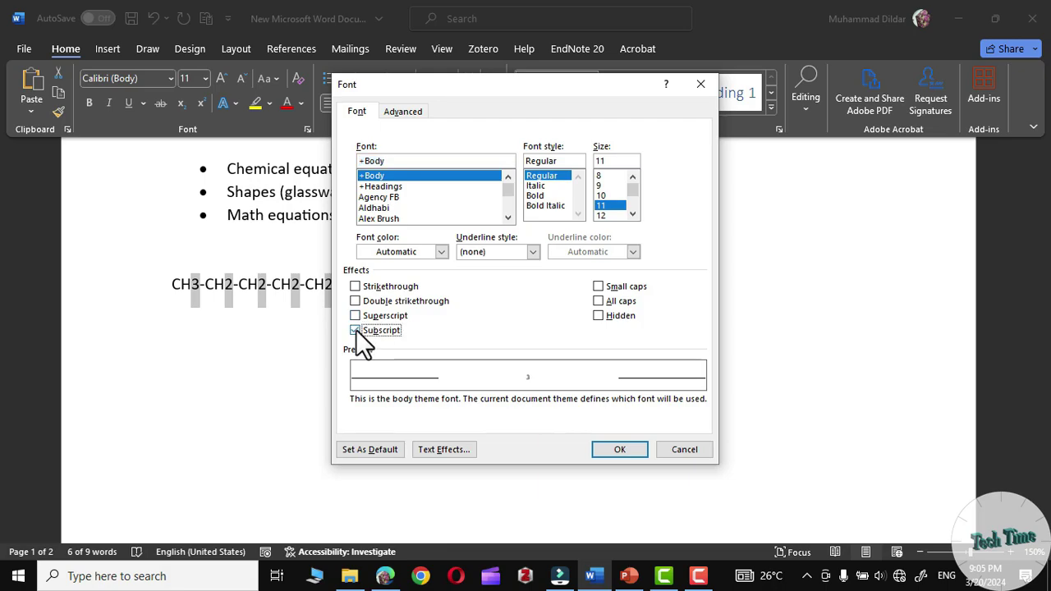
{"action": "left_click", "coordinate": [622, 448]}
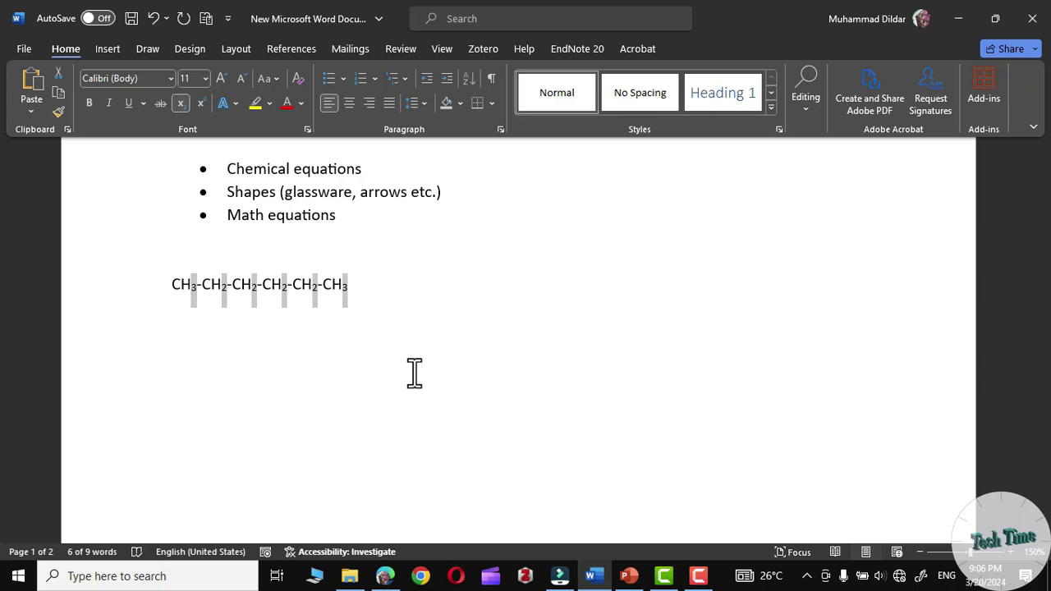
Undo the subscript formatting on the chain's digits and apply subscript to them again
{"action": "key", "text": "ctrl+z"}
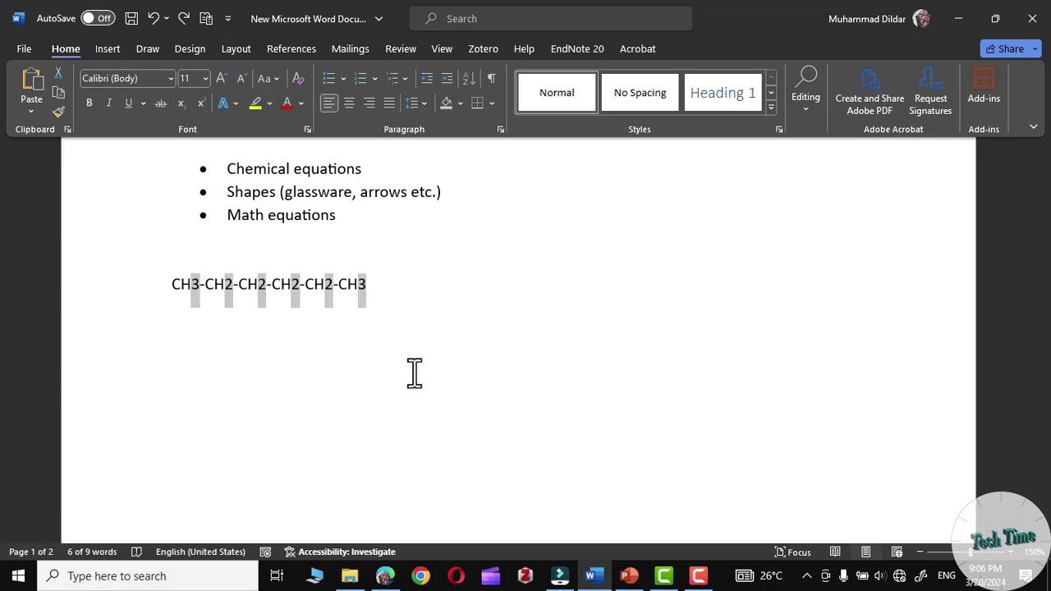
{"action": "key", "text": "ctrl+equal"}
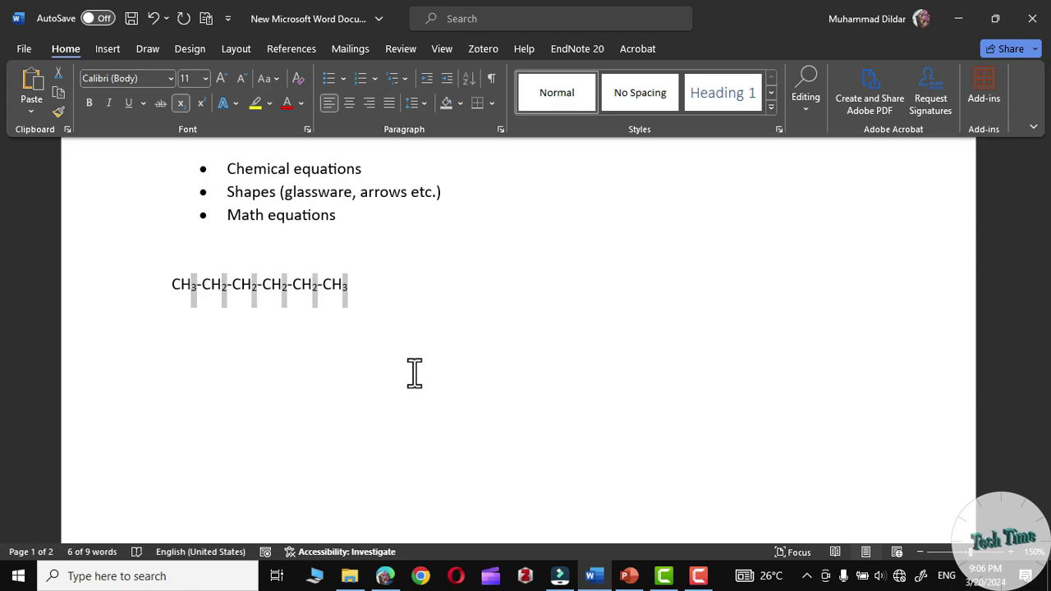
Add "+ O2" after the hydrocarbon chain and format its 2 as subscript
{"action": "left_click", "coordinate": [364, 282]}
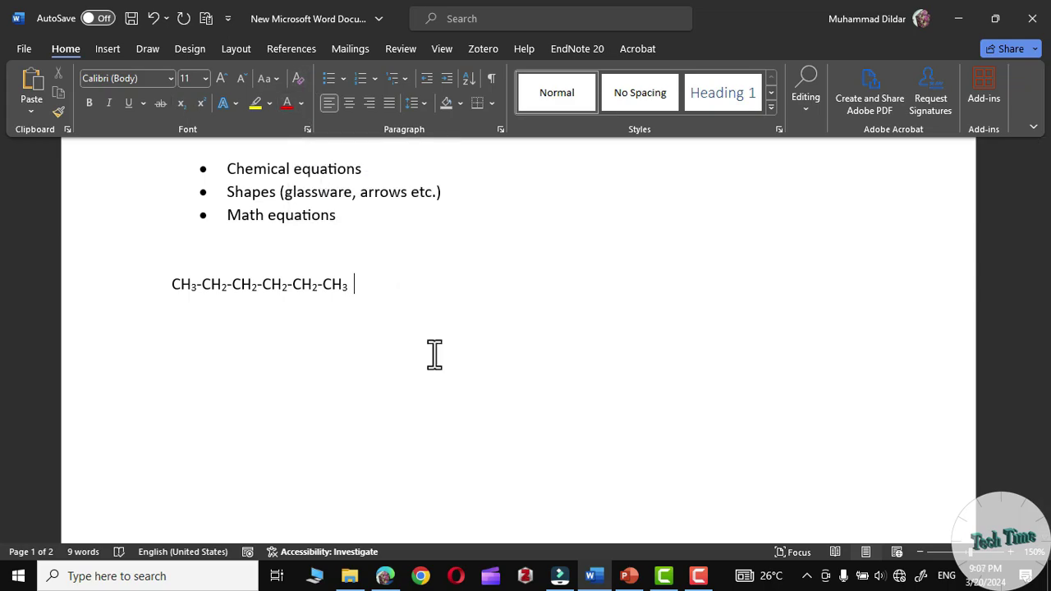
{"action": "type", "text": "+ "}
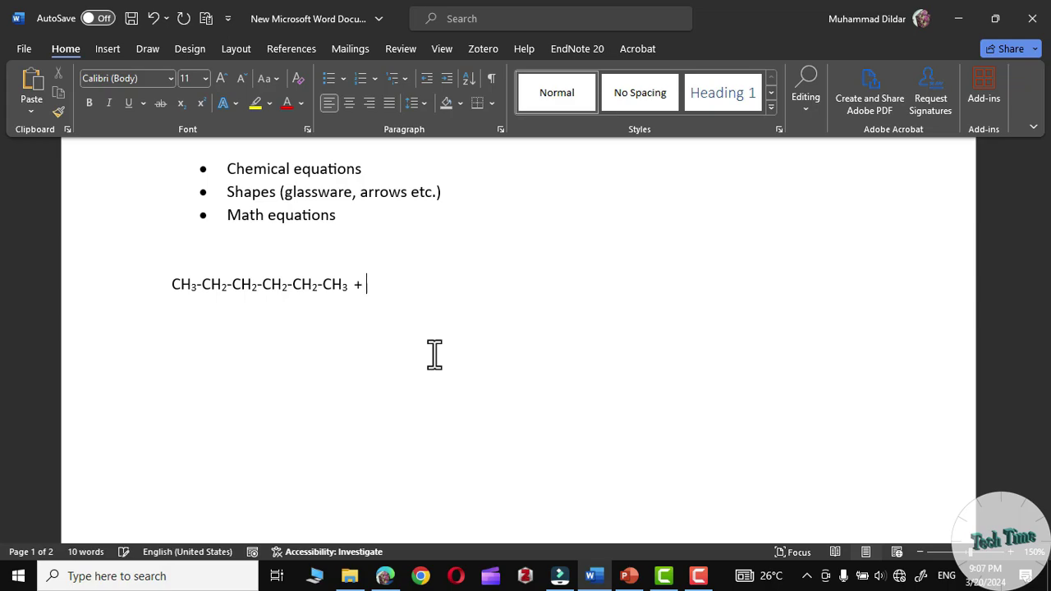
{"action": "type", "text": "O2"}
{"action": "key", "text": "shift+Left"}
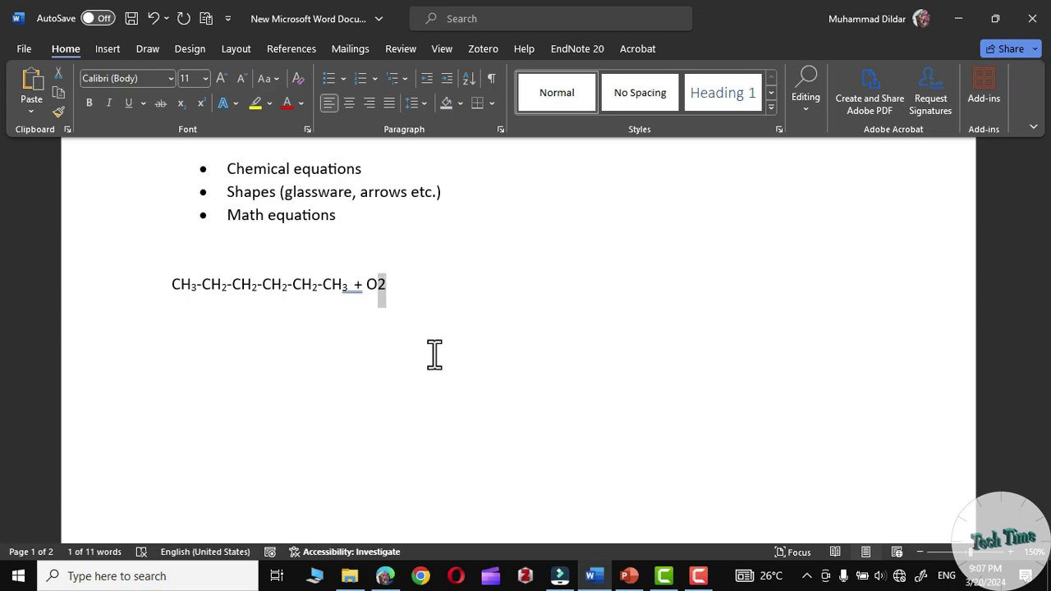
{"action": "key", "text": "ctrl+equal"}
{"action": "left_click", "coordinate": [380, 287]}
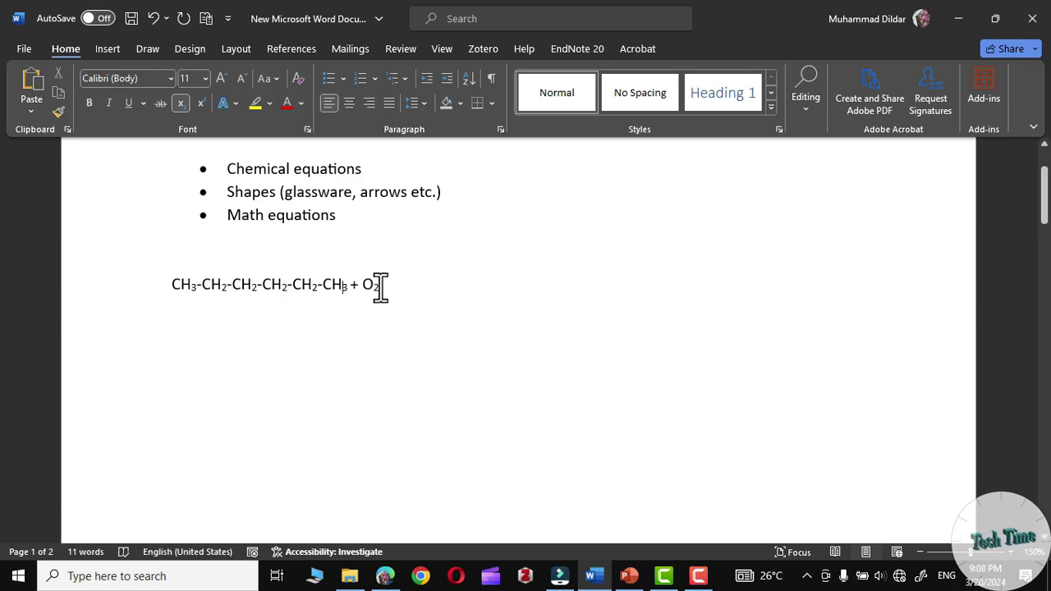
Draw a horizontal line arrow about 1.38" long after O2 as the reaction arrow
{"action": "left_click", "coordinate": [112, 49]}
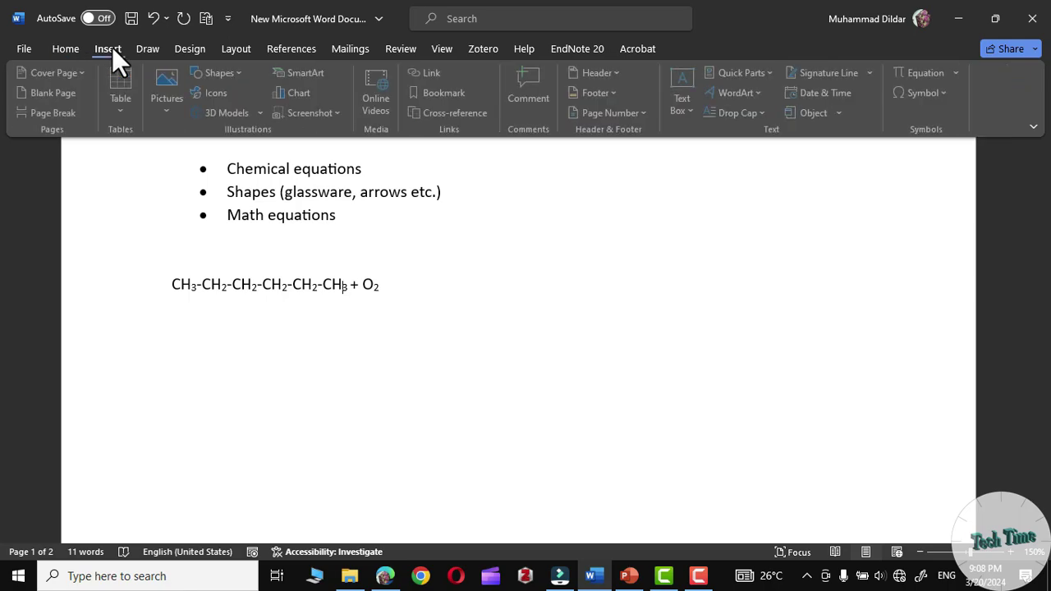
{"action": "left_click", "coordinate": [242, 72]}
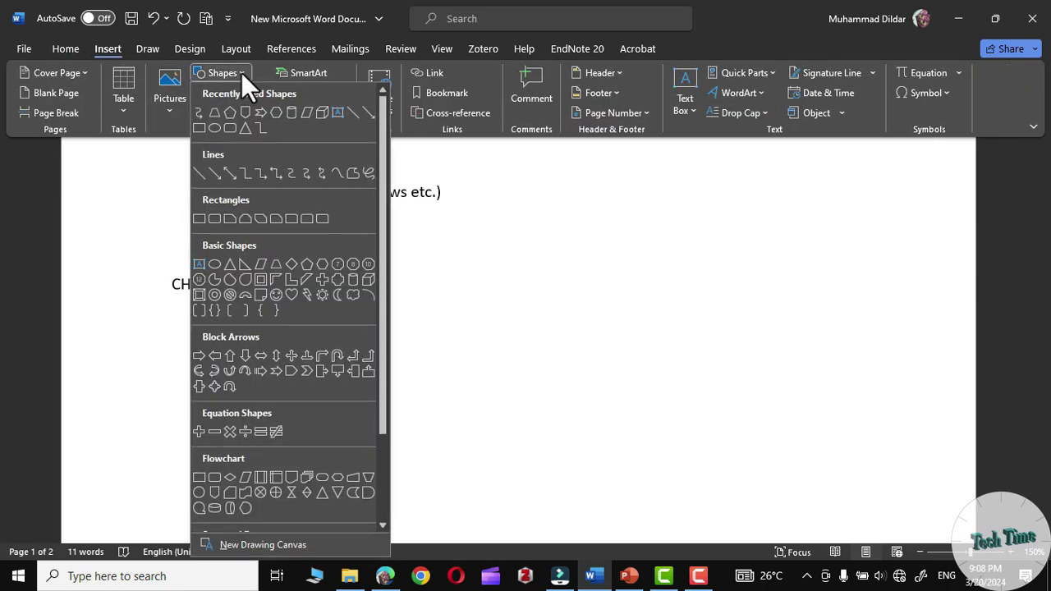
{"action": "left_click", "coordinate": [213, 172]}
{"action": "left_click_drag", "start_coordinate": [386, 284], "coordinate": [538, 284]}
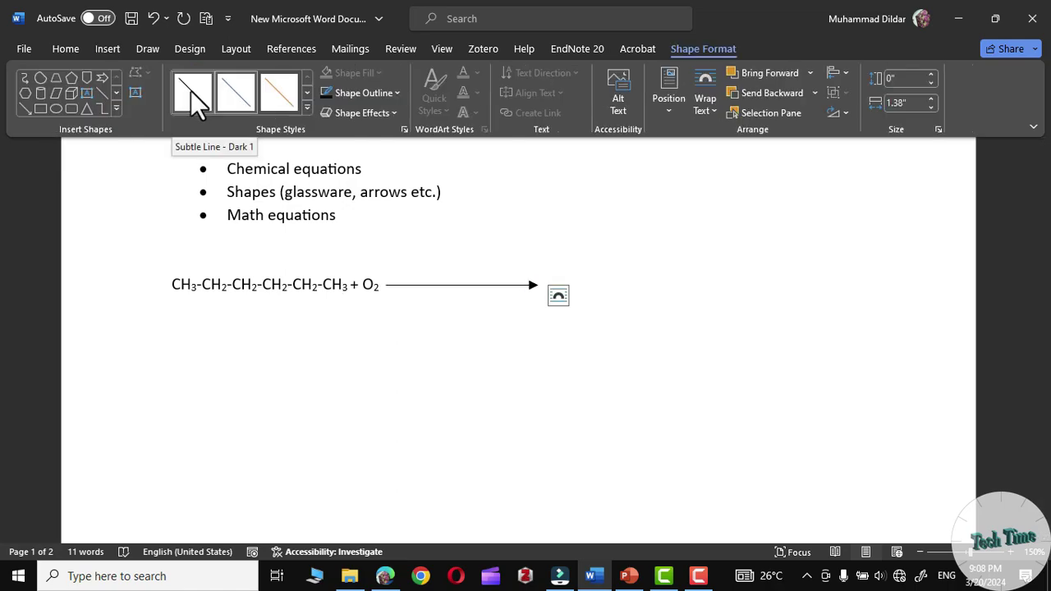
Give the reaction arrow the Subtle Line - Dark 1 style and a 1 pt line weight
{"action": "left_click", "coordinate": [193, 93]}
{"action": "left_click", "coordinate": [394, 90]}
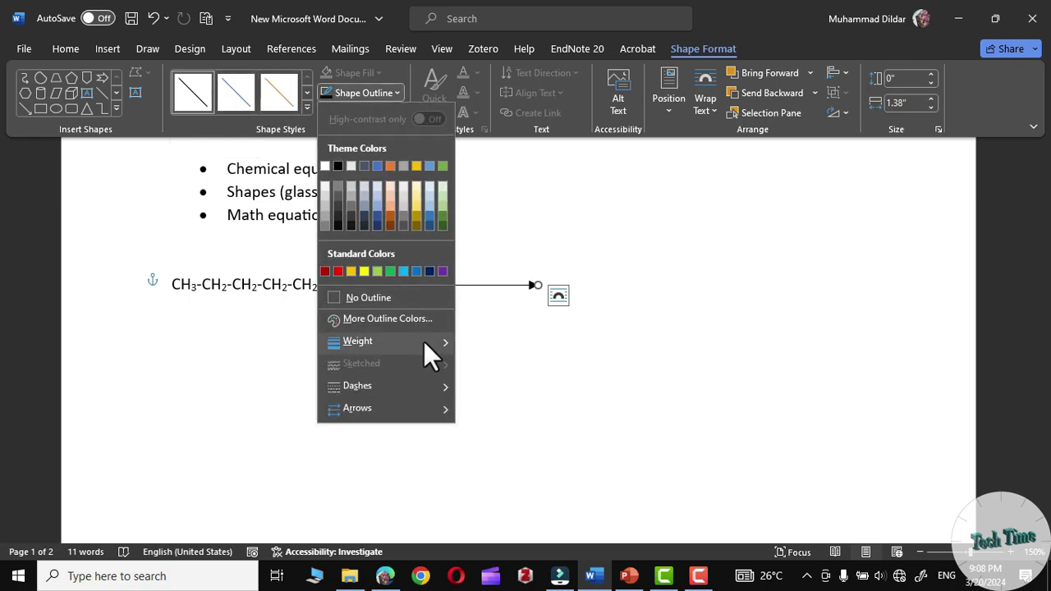
{"action": "mouse_move", "coordinate": [424, 341]}
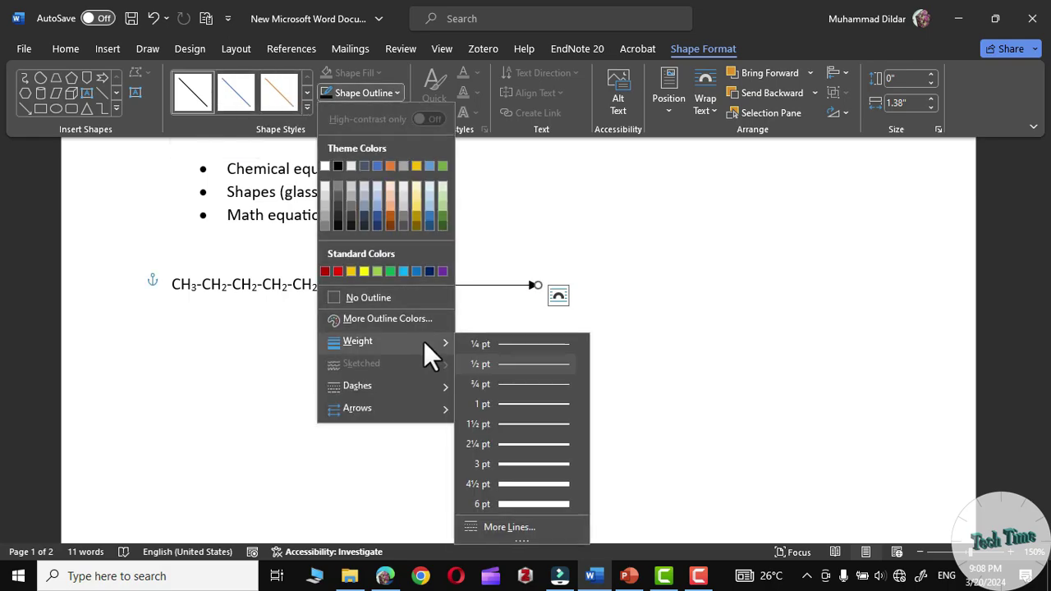
{"action": "left_click", "coordinate": [527, 403]}
{"action": "left_click", "coordinate": [492, 356]}
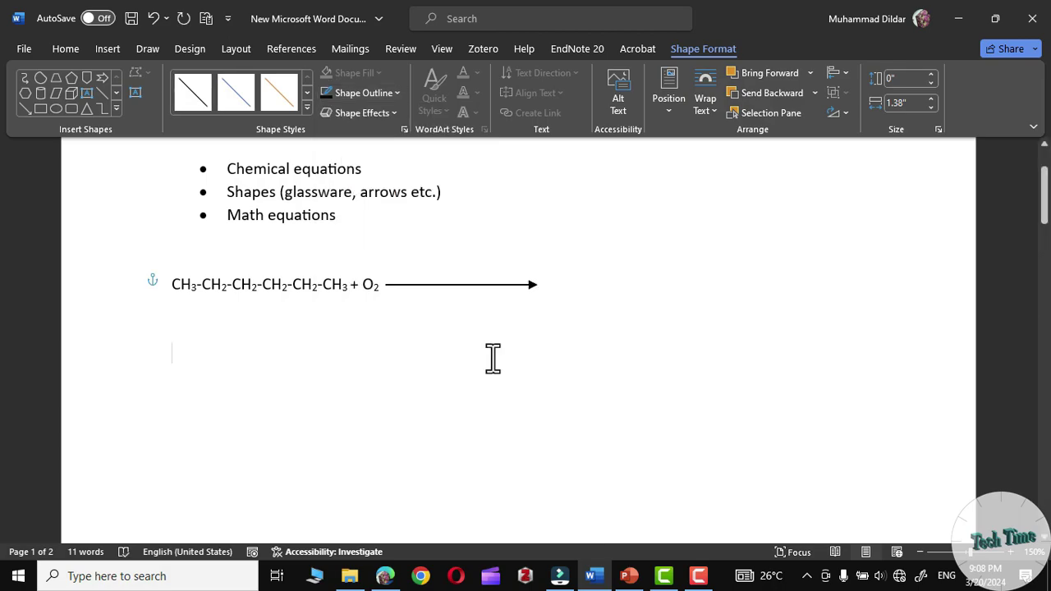
{"action": "type", "text": "co"}
{"action": "key", "text": "BackSpace"}
{"action": "key", "text": "BackSpace"}
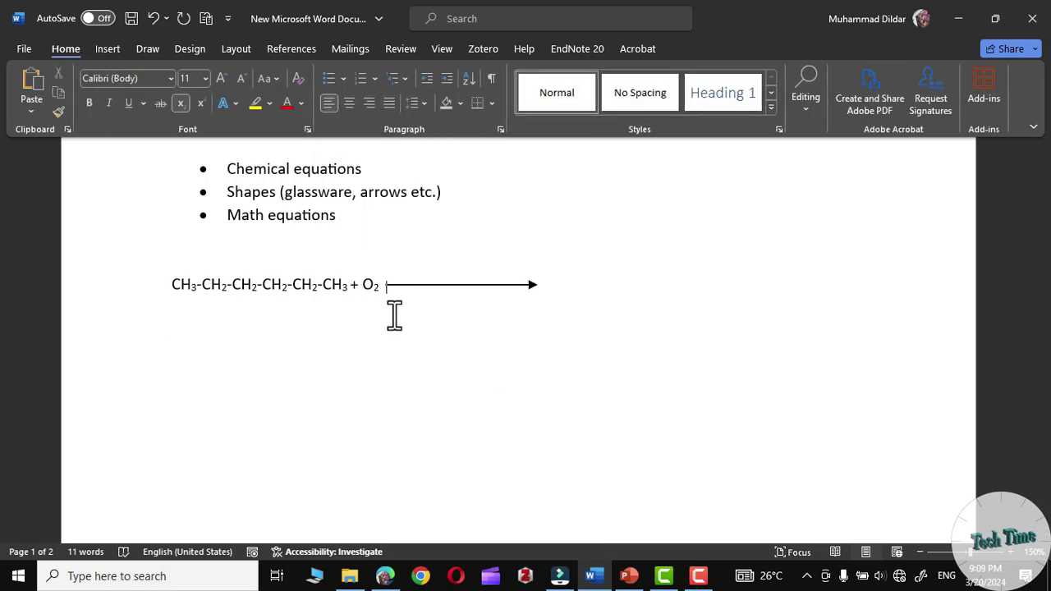
Move the text position past the reaction arrow, turn off subscript, and enter the products "CO2 +H2O"
{"action": "key", "text": "Tab"}
{"action": "key", "text": "Tab"}
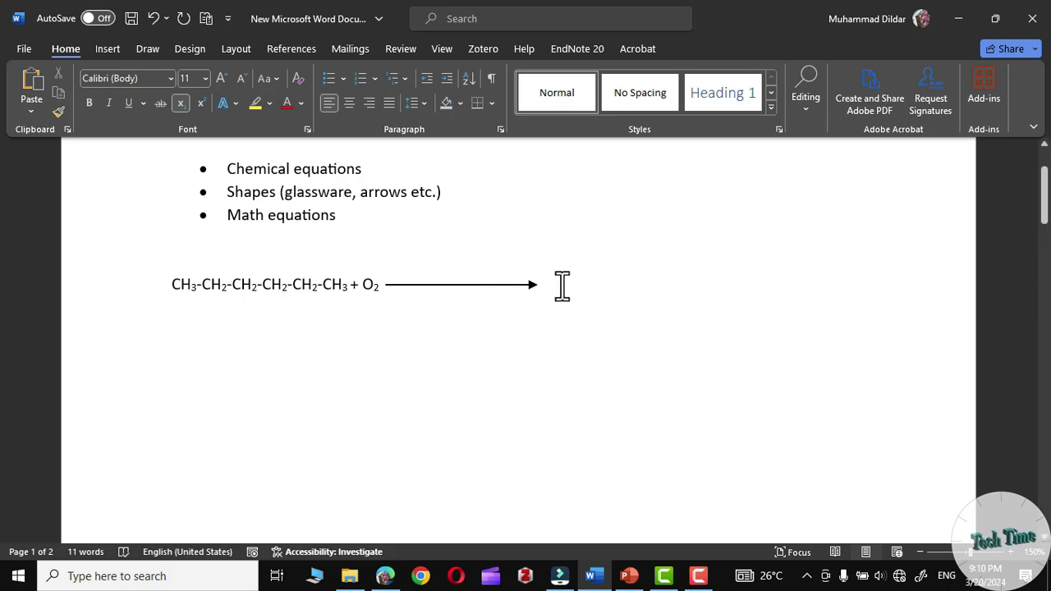
{"action": "left_click", "coordinate": [307, 130]}
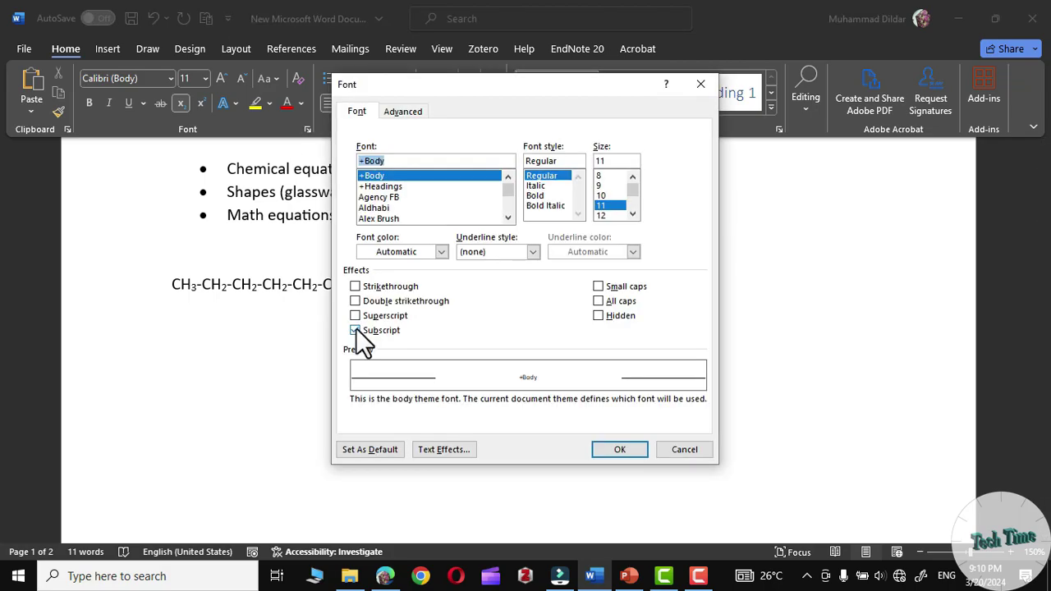
{"action": "left_click", "coordinate": [621, 451]}
{"action": "type", "text": "CO2 +H2O"}
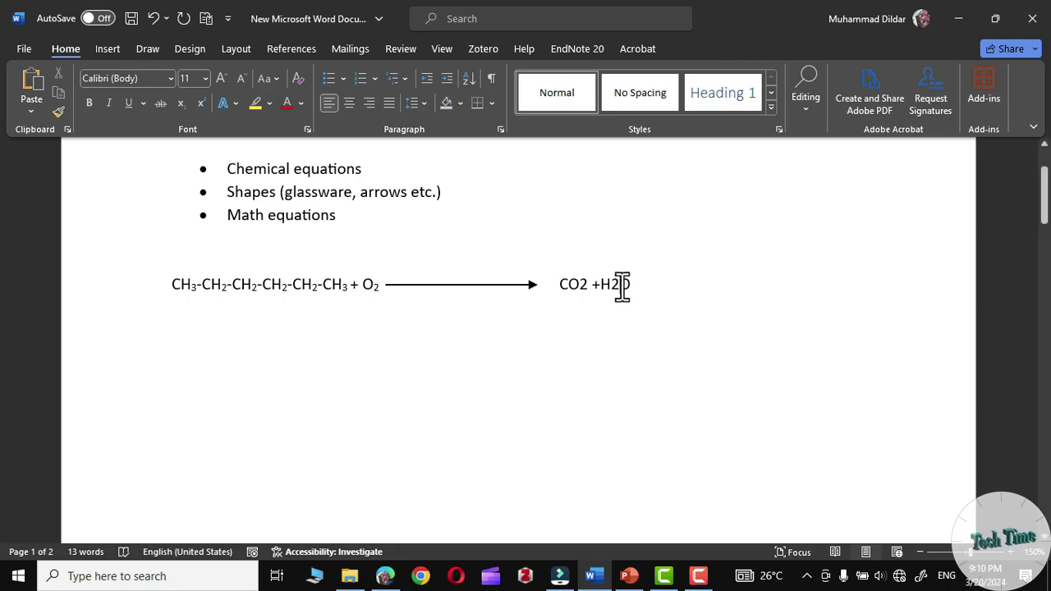
Format the 2 in H2O on the product side as subscript
{"action": "left_click", "coordinate": [619, 284]}
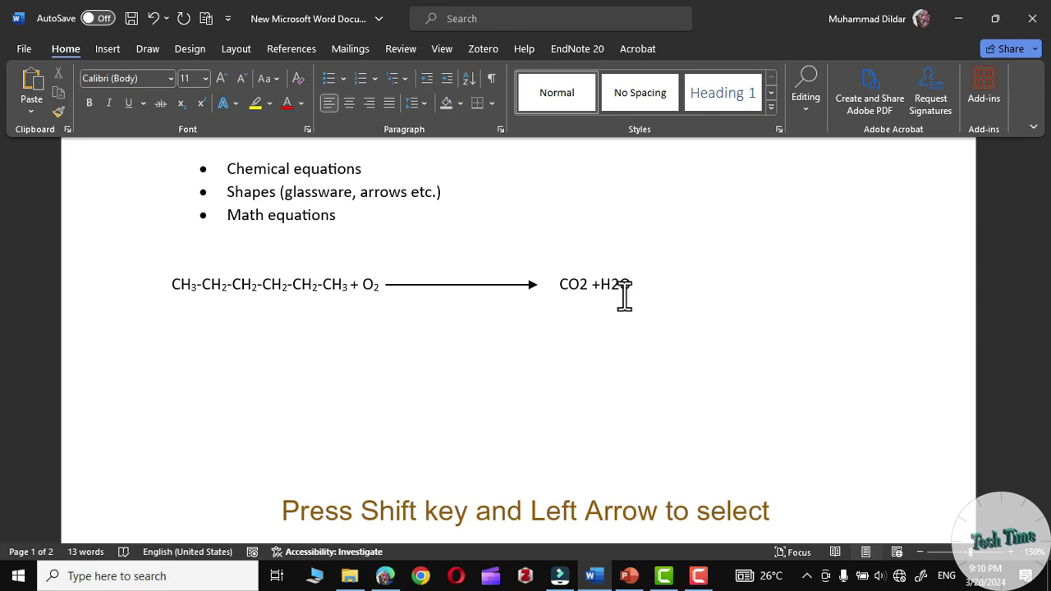
{"action": "key", "text": "shift+Left"}
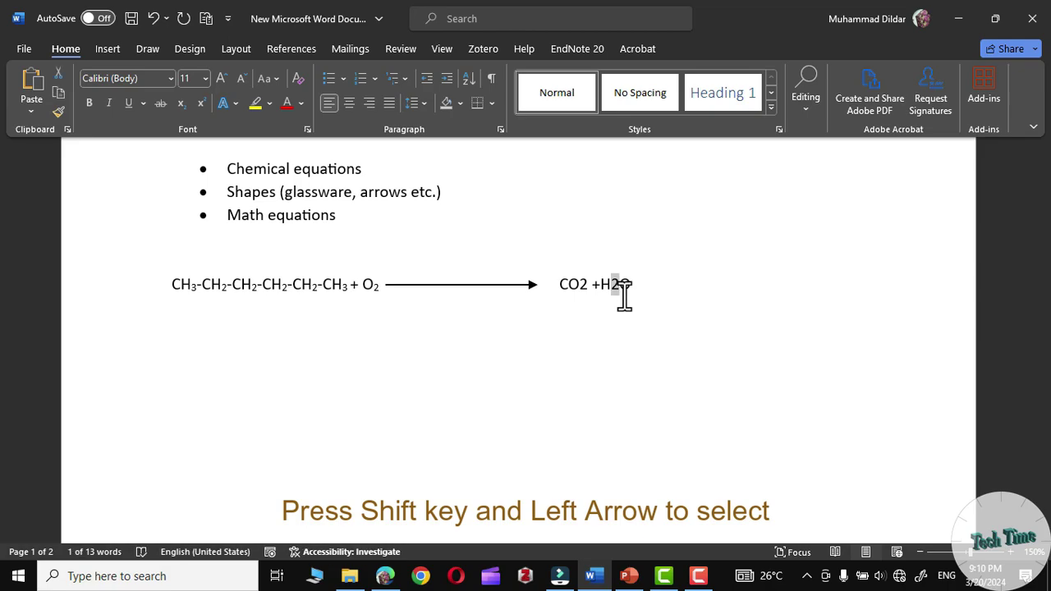
{"action": "key", "text": "ctrl+equal"}
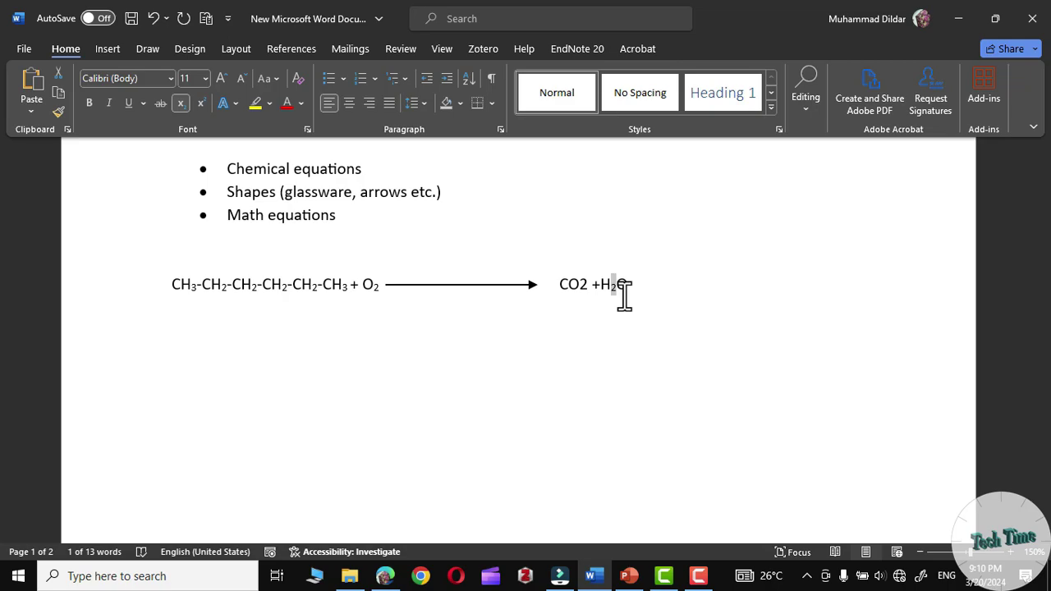
Format the 2 in CO2 on the product side of the reaction as subscript
{"action": "key", "text": "Left"}
{"action": "key", "text": "Left"}
{"action": "key", "text": "Left"}
{"action": "key", "text": "Left"}
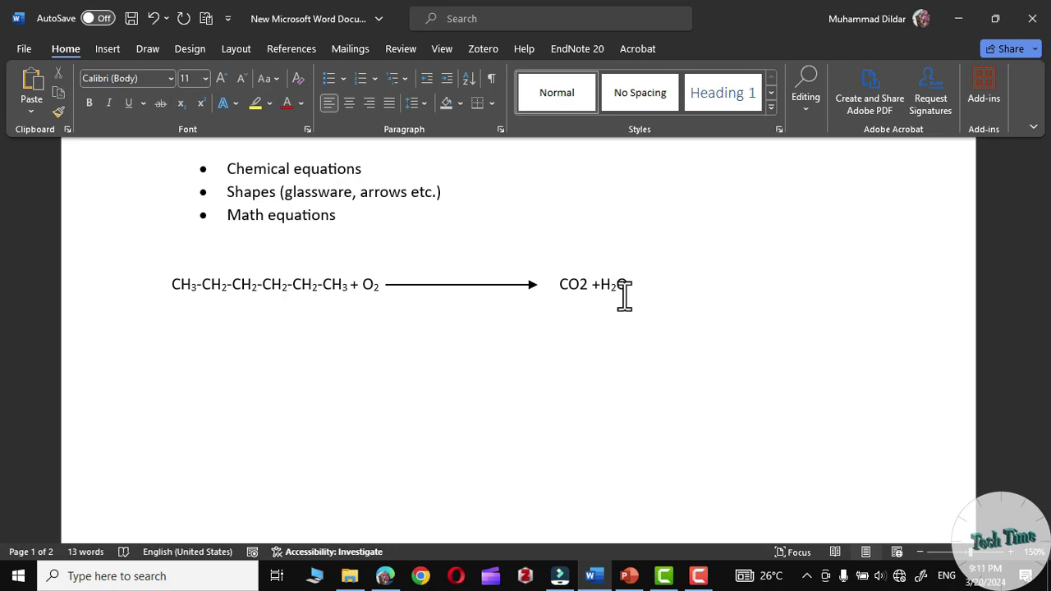
{"action": "key", "text": "shift+Left"}
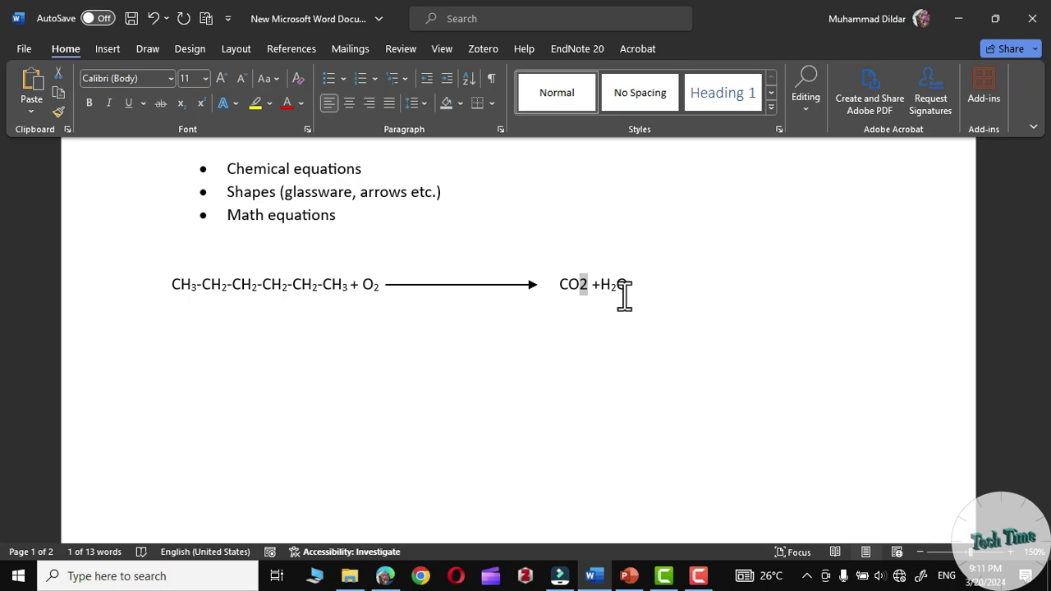
{"action": "key", "text": "ctrl+equal"}
Enter "CO3-2" on the line below the reaction and format its 3 as subscript
{"action": "left_click", "coordinate": [661, 341]}
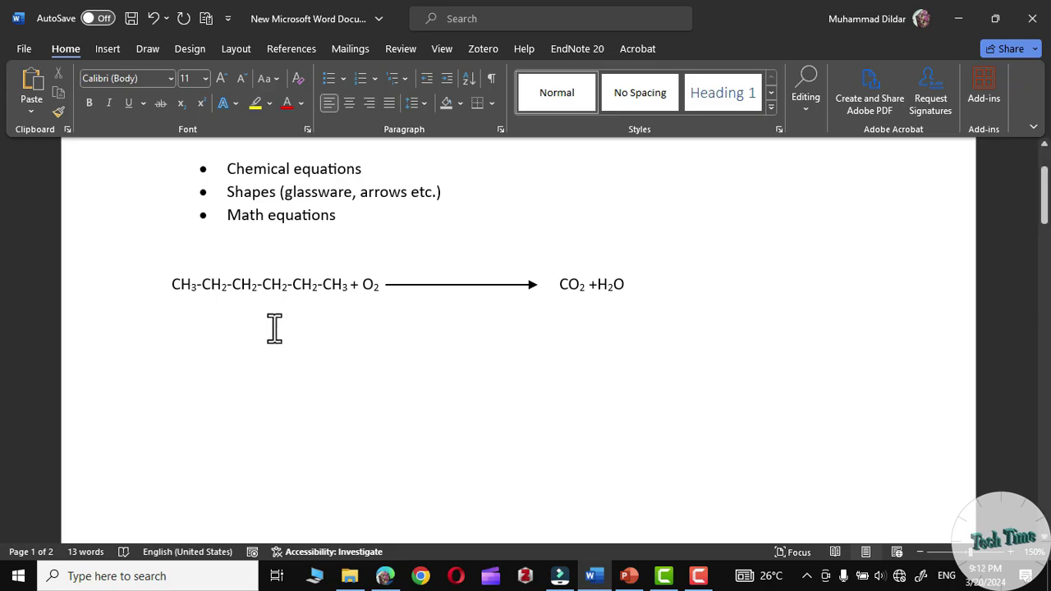
{"action": "type", "text": "C"}
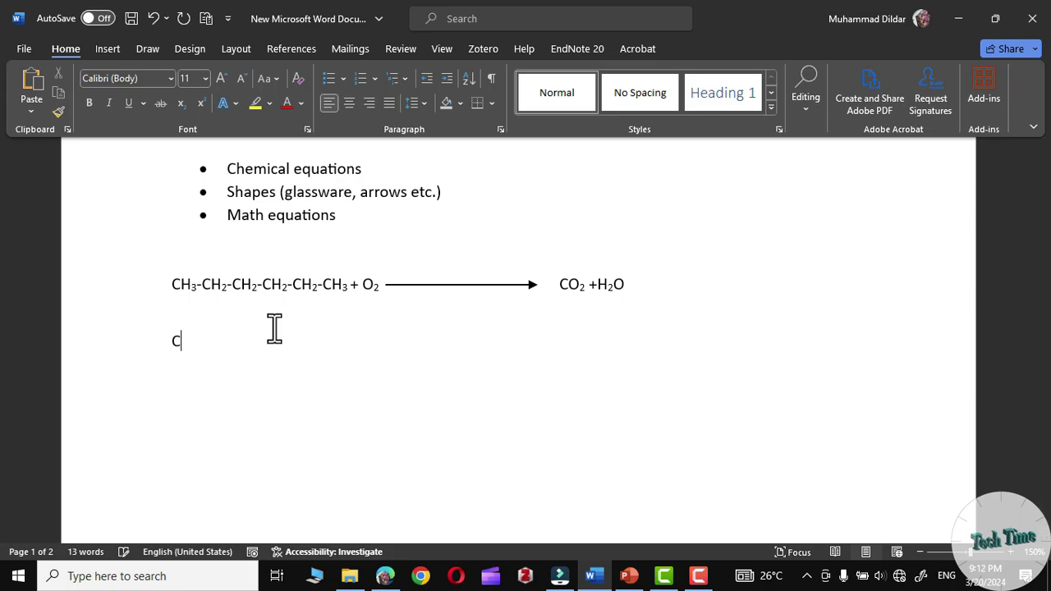
{"action": "type", "text": "O3-2"}
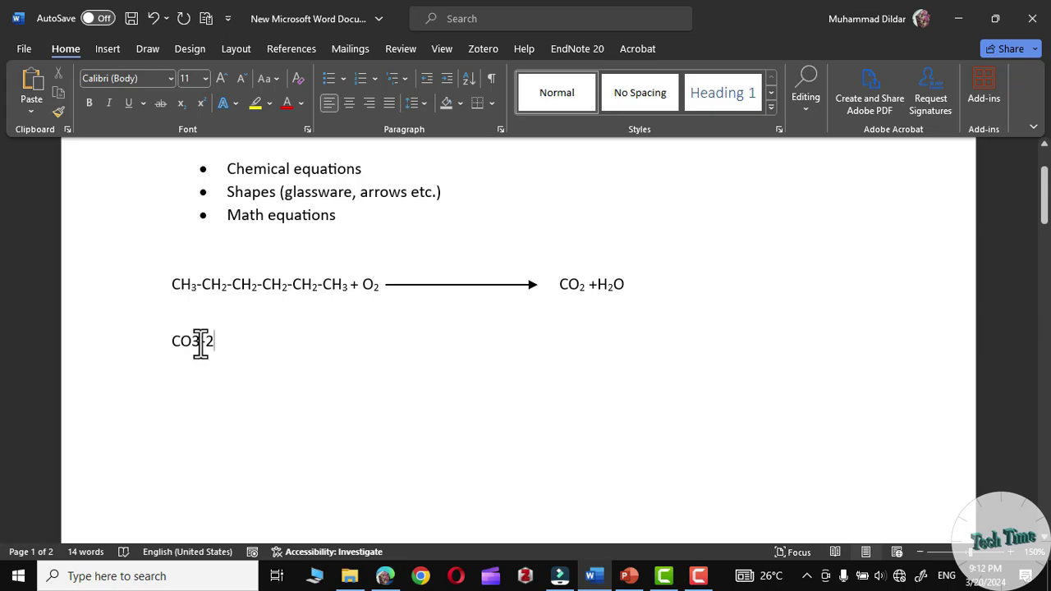
{"action": "left_click_drag", "start_coordinate": [192, 342], "coordinate": [200, 342]}
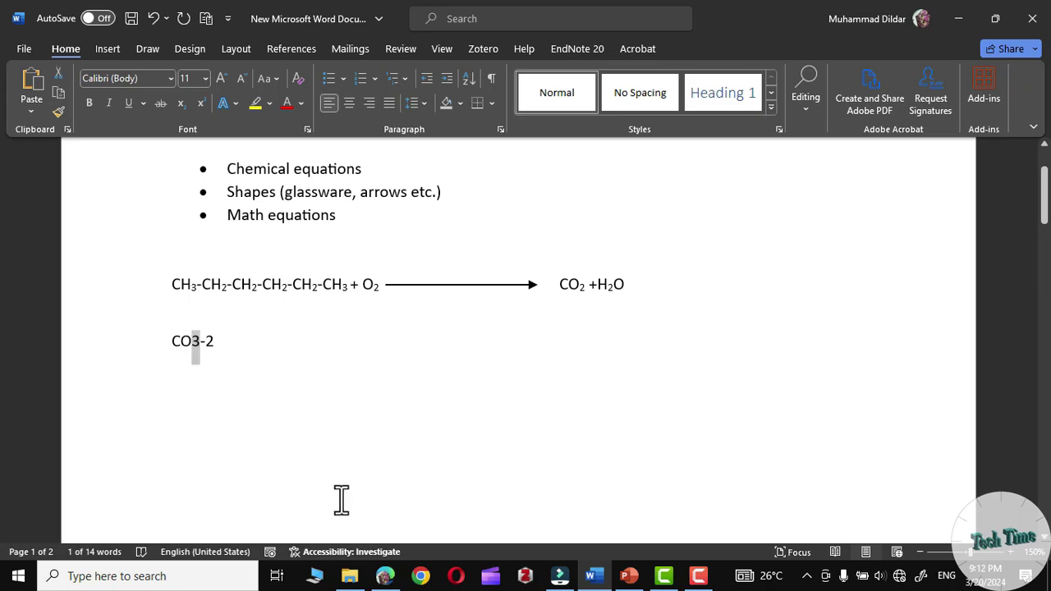
{"action": "key", "text": "ctrl+equal"}
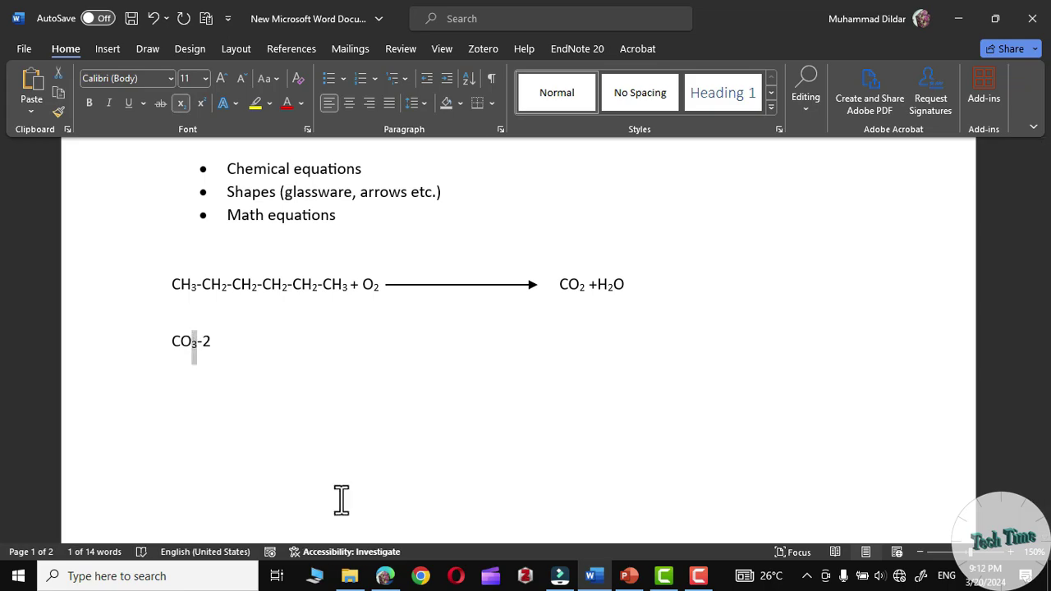
Format the -2 charge at the end of the carbonate formula as superscript
{"action": "left_click", "coordinate": [212, 344]}
{"action": "left_click_drag", "start_coordinate": [212, 343], "coordinate": [202, 346]}
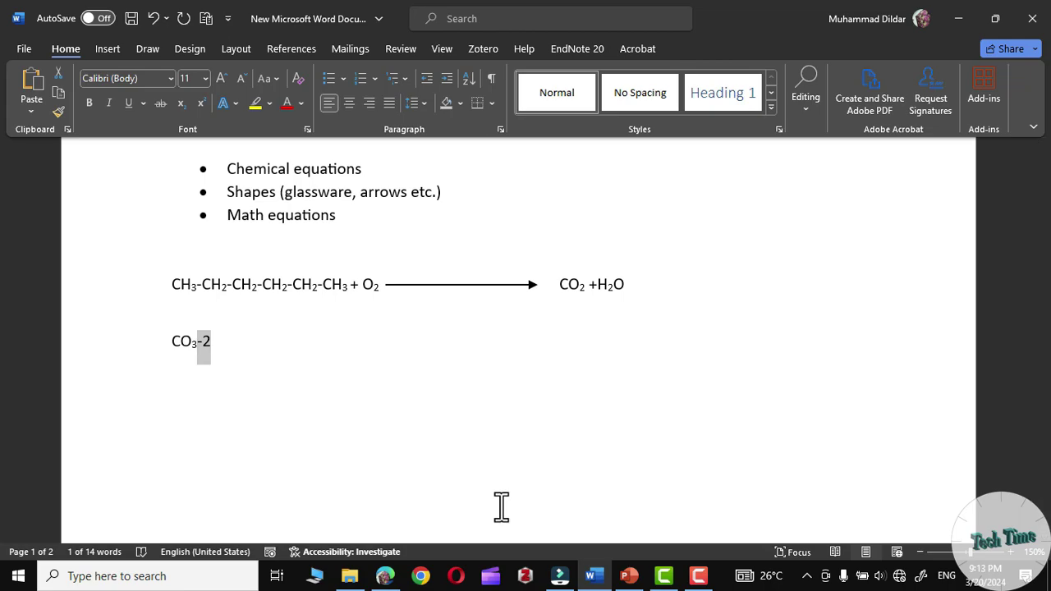
{"action": "key", "text": "ctrl+shift+equal"}
{"action": "left_click", "coordinate": [224, 348]}
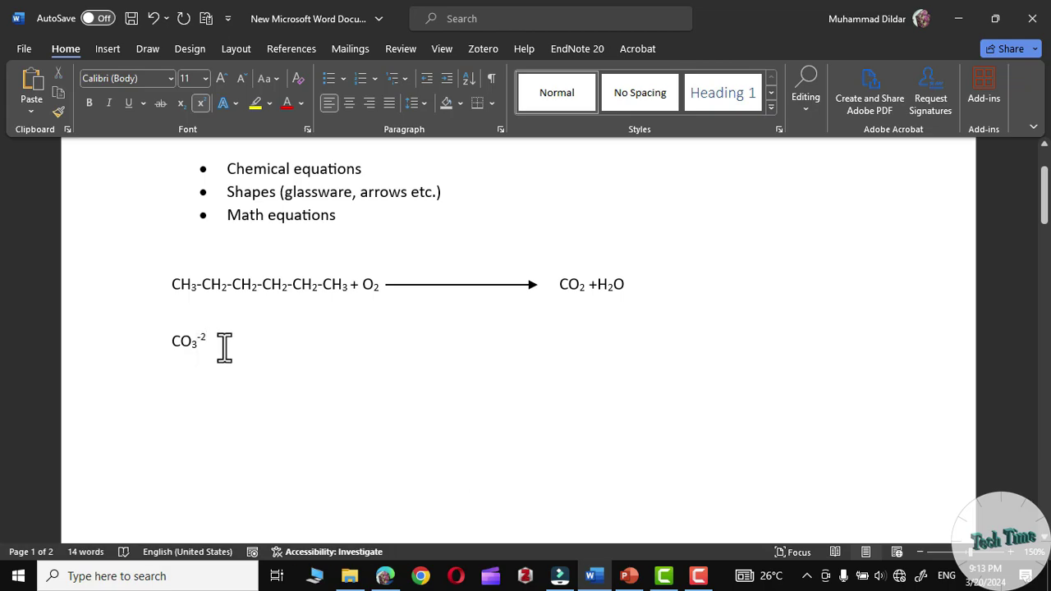
Draw a hexagon about 0.7" high and 0.69" wide below the reaction arrow
{"action": "scroll", "coordinate": [307, 353], "scroll_direction": "down", "scroll_amount": 1}
{"action": "left_click", "coordinate": [362, 335]}
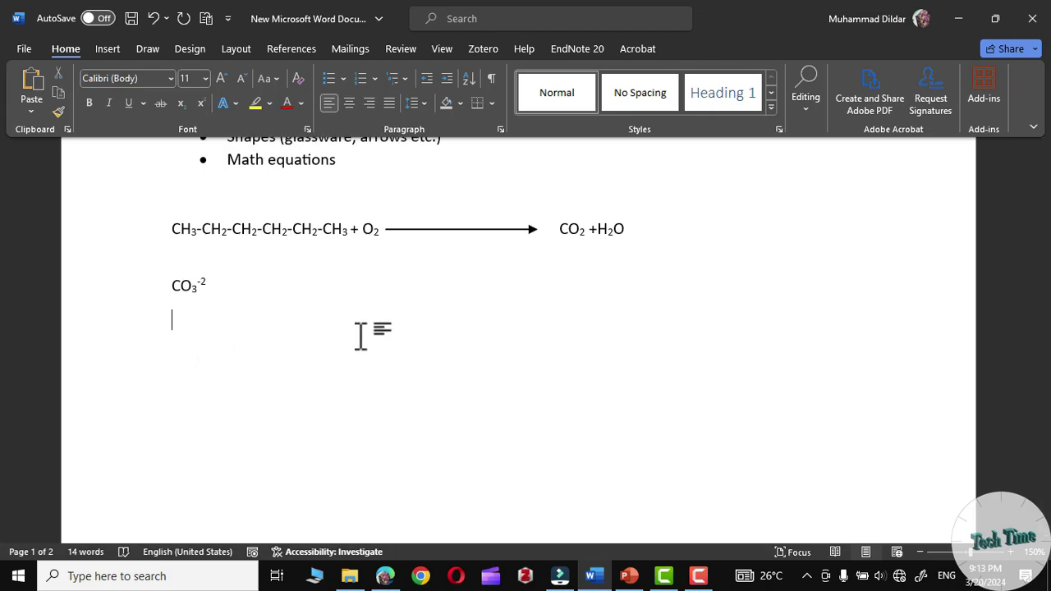
{"action": "left_click", "coordinate": [108, 46]}
{"action": "left_click", "coordinate": [242, 70]}
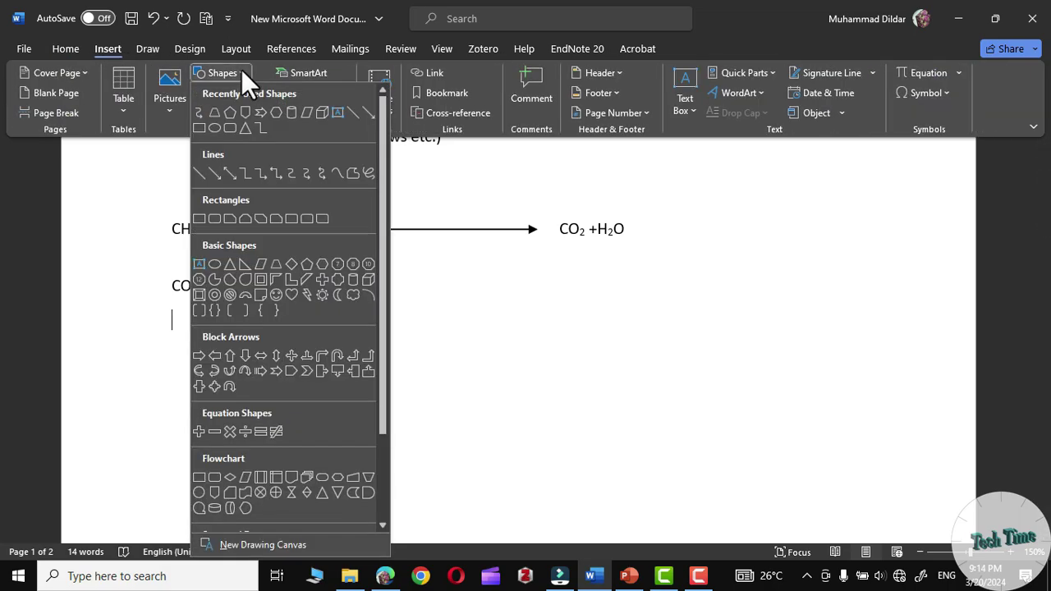
{"action": "scroll", "coordinate": [380, 261], "scroll_direction": "down", "scroll_amount": 1}
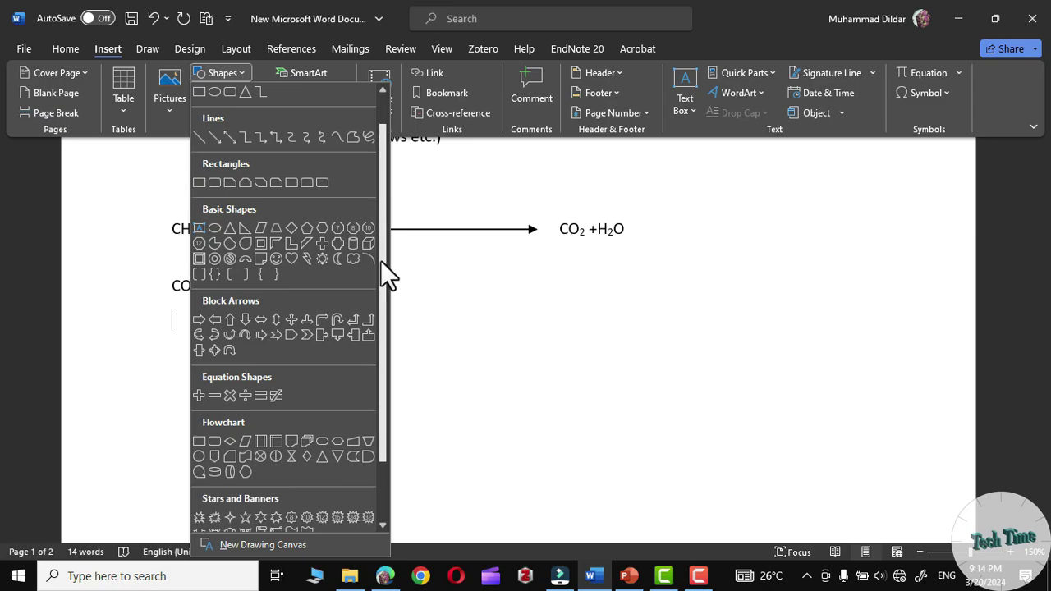
{"action": "left_click", "coordinate": [320, 225]}
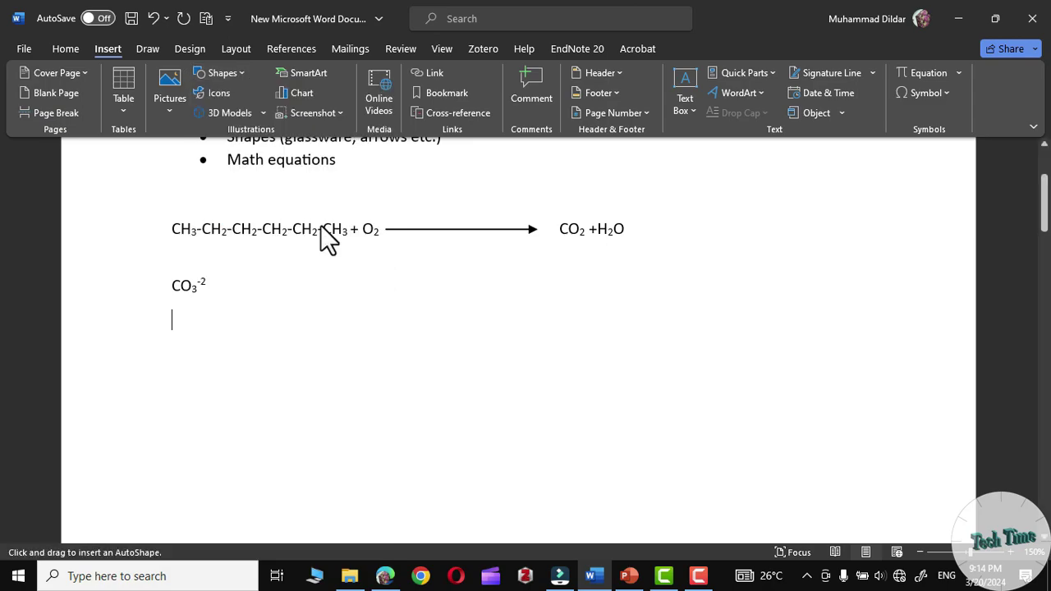
{"action": "left_click_drag", "start_coordinate": [470, 279], "coordinate": [548, 357]}
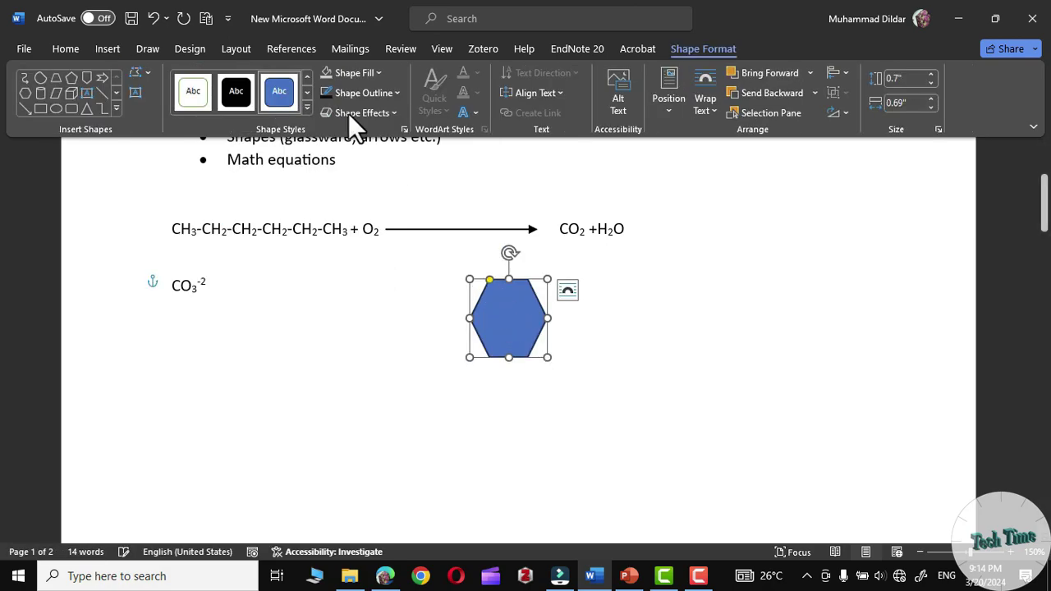
Remove the hexagon's fill and shift the shape slightly to the left
{"action": "left_click", "coordinate": [350, 73]}
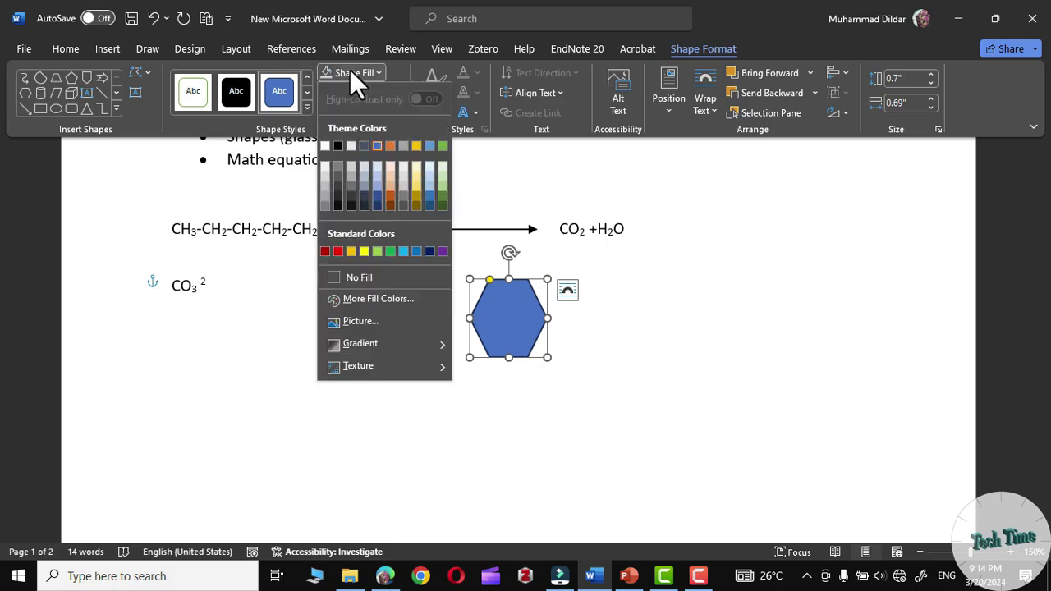
{"action": "left_click", "coordinate": [333, 277]}
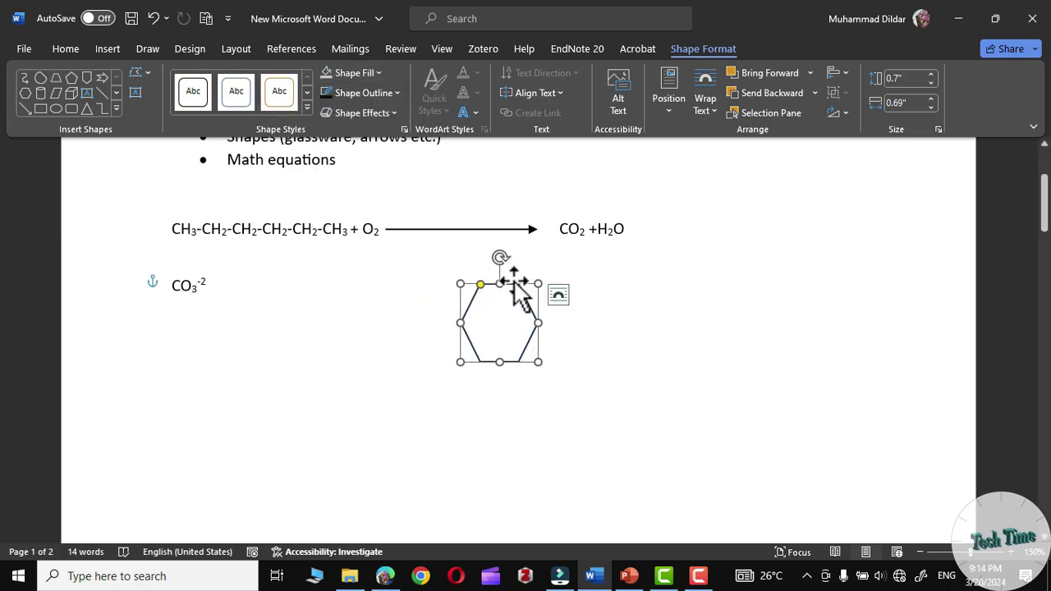
{"action": "mouse_move", "coordinate": [512, 284]}
{"action": "left_mouse_down"}
{"action": "mouse_move", "coordinate": [479, 283]}
{"action": "mouse_move", "coordinate": [492, 277]}
{"action": "left_mouse_up"}
{"action": "left_click", "coordinate": [638, 312]}
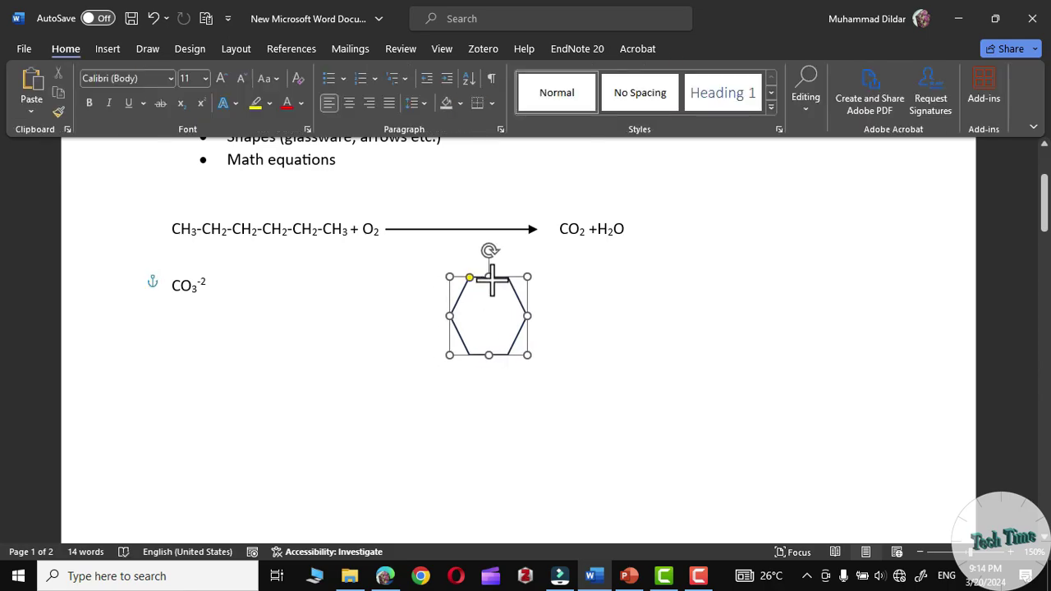
{"action": "left_click", "coordinate": [570, 320]}
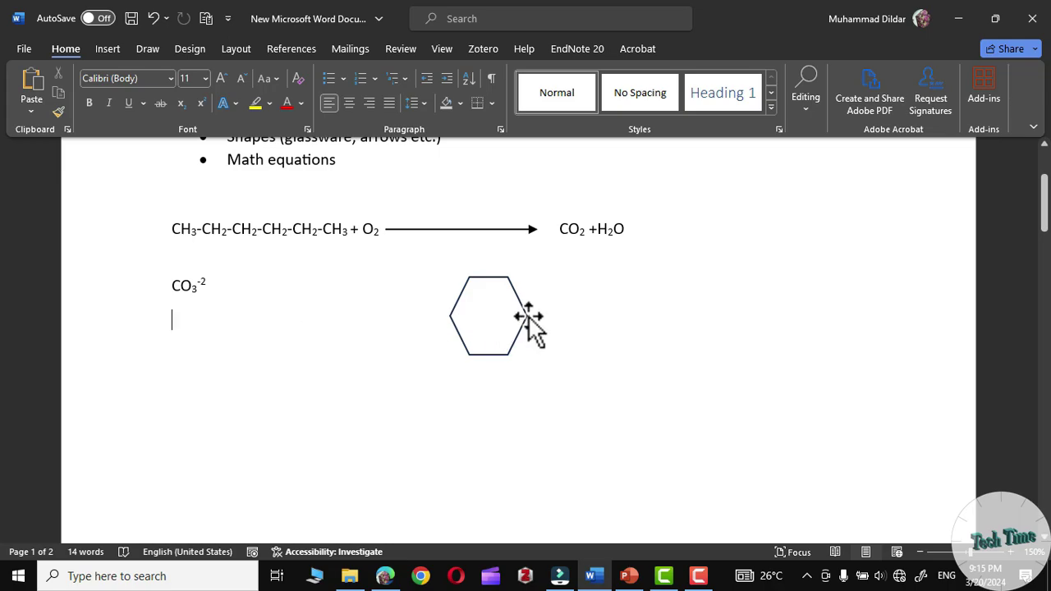
Draw a text box about 0.35" high and 0.54" wide left of the hexagon, containing "-OH"
{"action": "left_click", "coordinate": [107, 48]}
{"action": "left_click", "coordinate": [220, 72]}
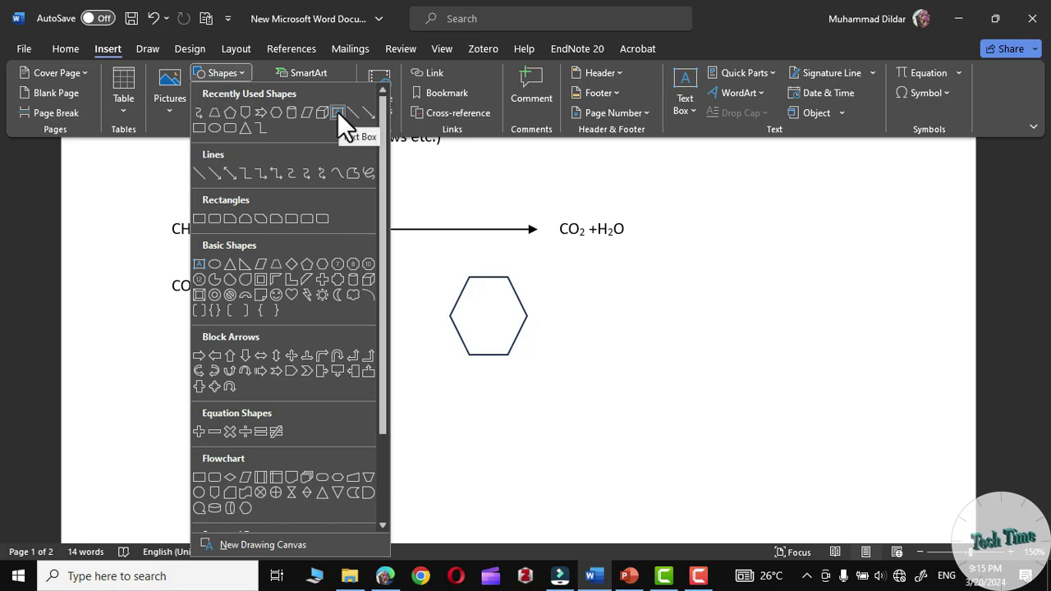
{"action": "left_click", "coordinate": [338, 112]}
{"action": "left_click_drag", "start_coordinate": [268, 335], "coordinate": [328, 377]}
{"action": "type", "text": "-OH"}
{"action": "left_click", "coordinate": [356, 402]}
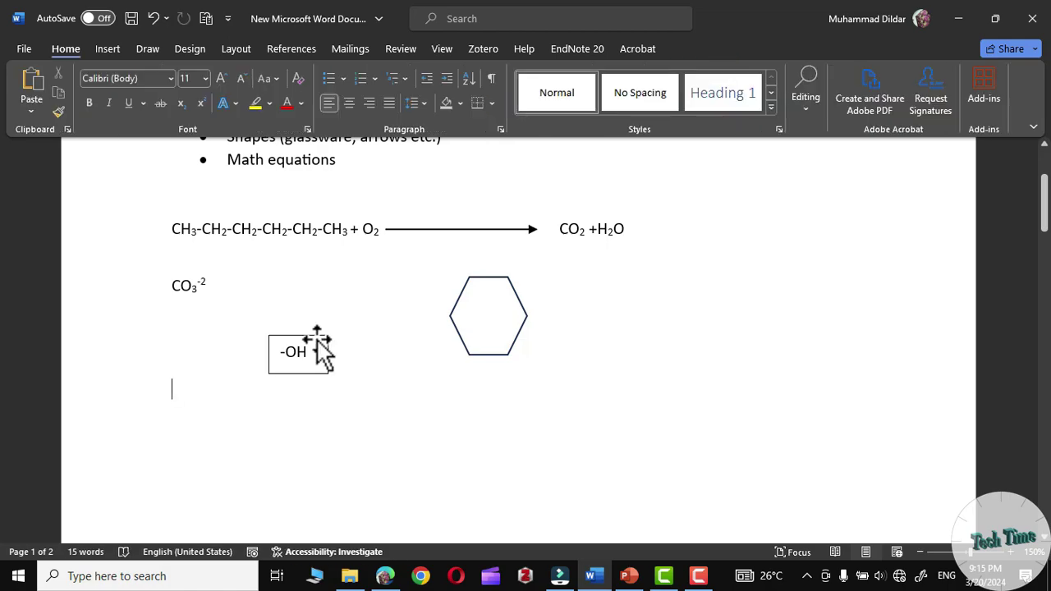
Remove the -OH text box's fill and outline and move it against the hexagon's right corner
{"action": "left_click", "coordinate": [323, 349]}
{"action": "left_click", "coordinate": [379, 71]}
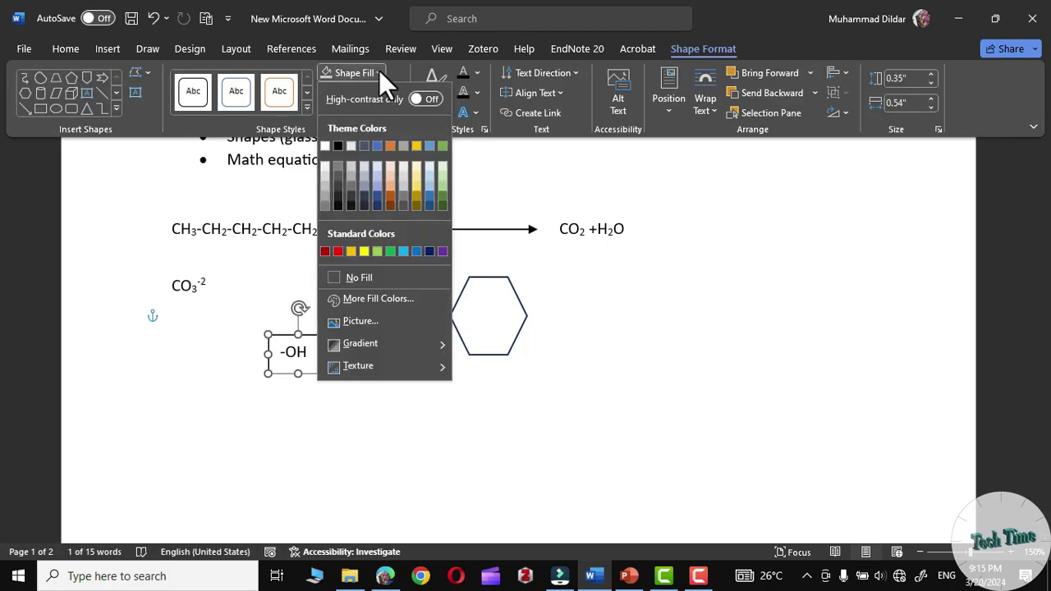
{"action": "left_click", "coordinate": [365, 275]}
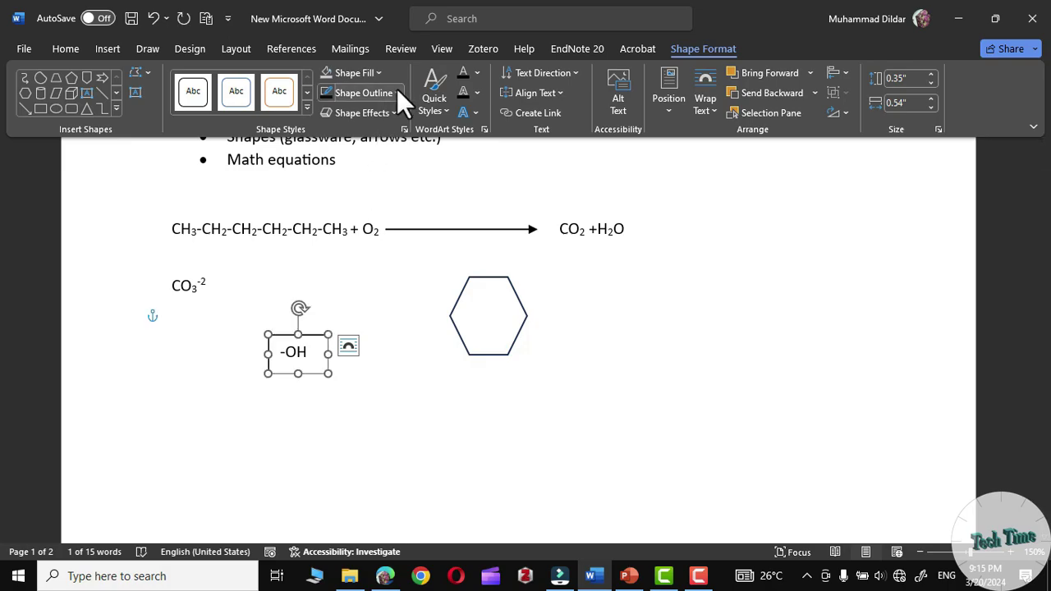
{"action": "left_click", "coordinate": [396, 89]}
{"action": "left_click", "coordinate": [367, 297]}
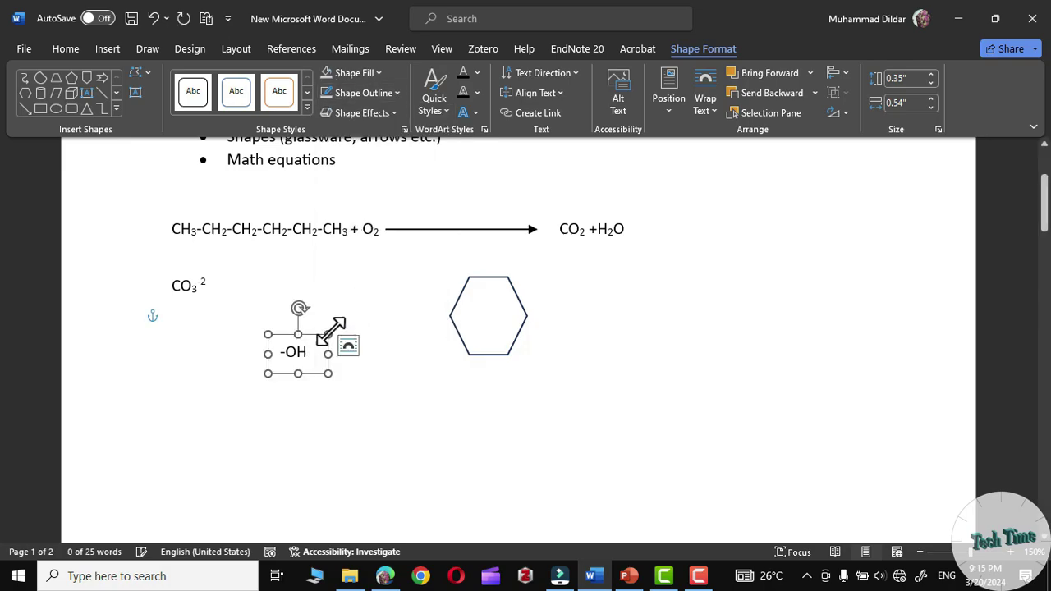
{"action": "left_click_drag", "start_coordinate": [311, 337], "coordinate": [559, 302]}
{"action": "left_click", "coordinate": [654, 337]}
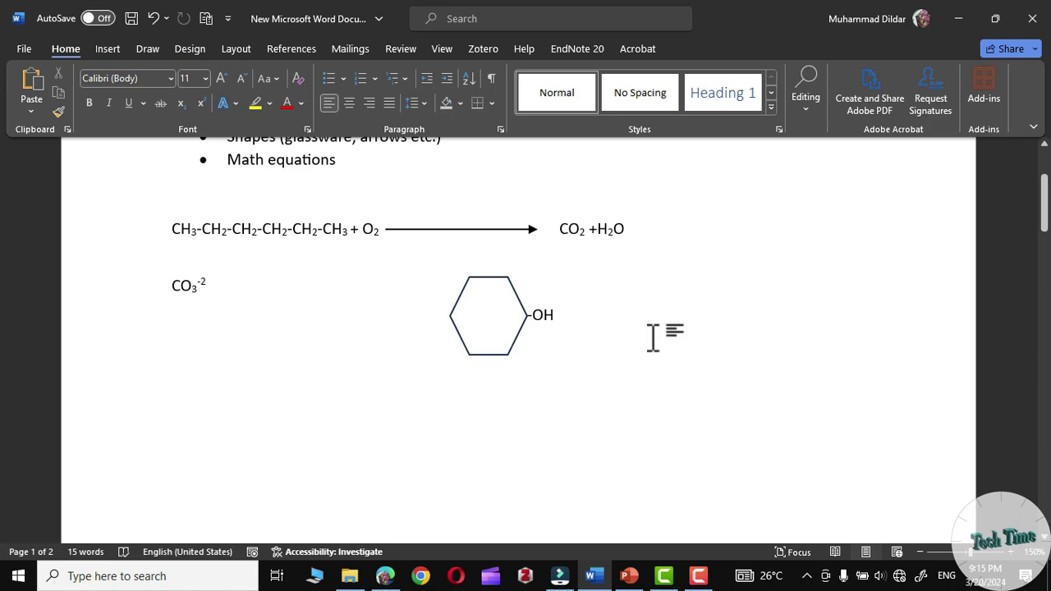
Draw an octagon about 0.76" high and 0.71" wide with no fill, and move it closer to the -OH hexagon
{"action": "left_click", "coordinate": [113, 48]}
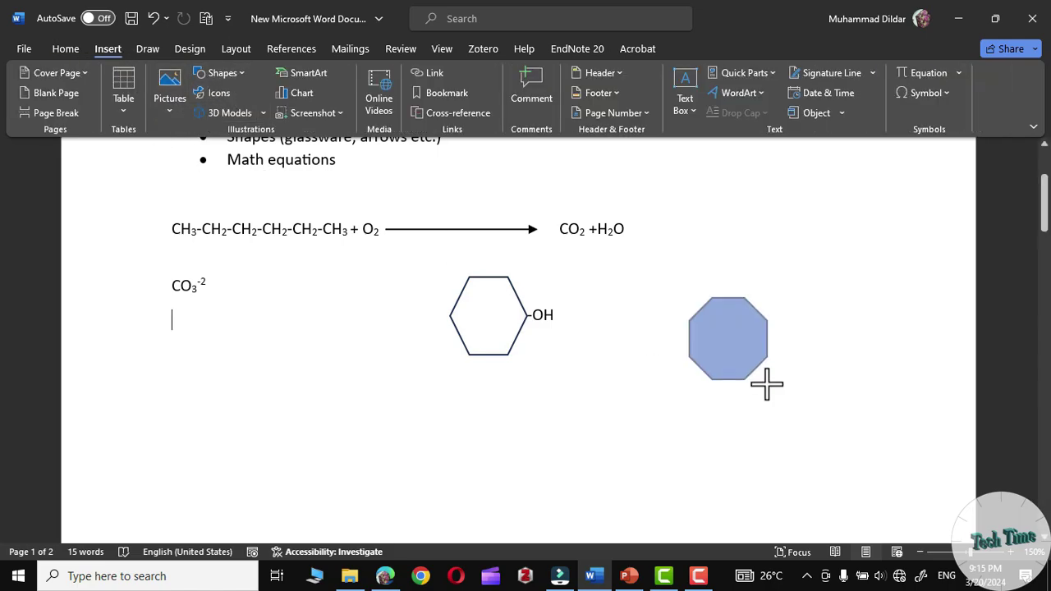
{"action": "left_click_drag", "start_coordinate": [767, 383], "coordinate": [770, 382]}
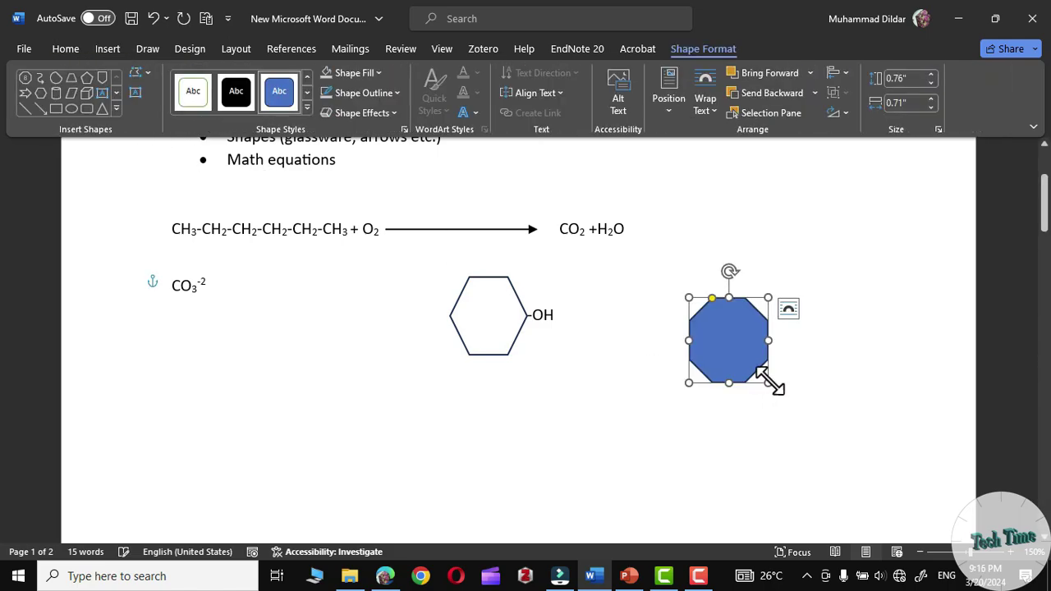
{"action": "left_click", "coordinate": [366, 75]}
{"action": "left_click", "coordinate": [650, 369]}
{"action": "left_click_drag", "start_coordinate": [729, 299], "coordinate": [682, 288]}
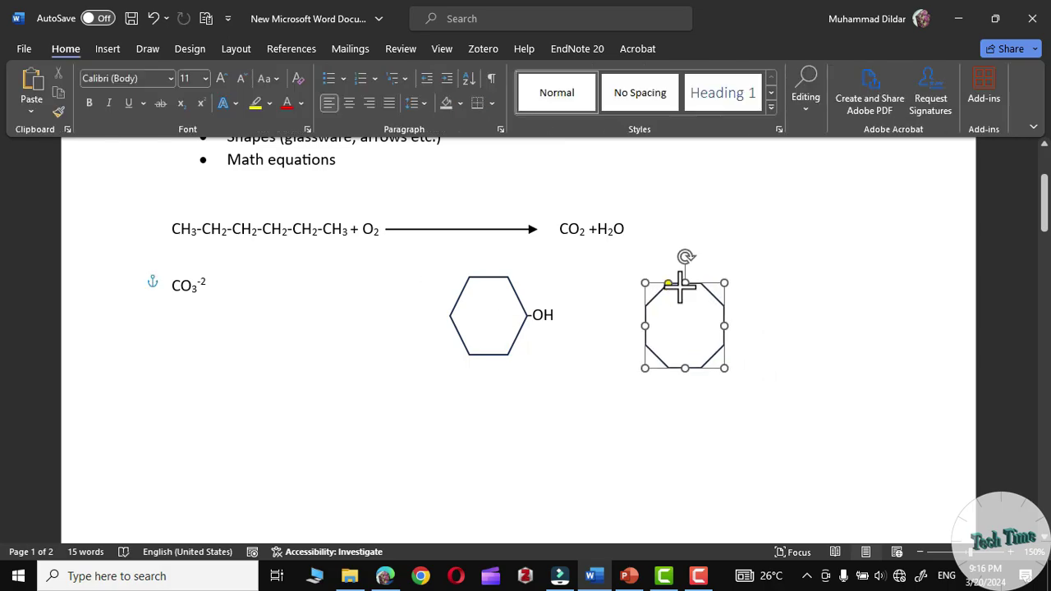
{"action": "left_click", "coordinate": [542, 402]}
Insert a new blank equation in the empty area below the ring shapes
{"action": "scroll", "coordinate": [542, 402], "scroll_direction": "down", "scroll_amount": 2}
{"action": "scroll", "coordinate": [544, 402], "scroll_direction": "down", "scroll_amount": 2}
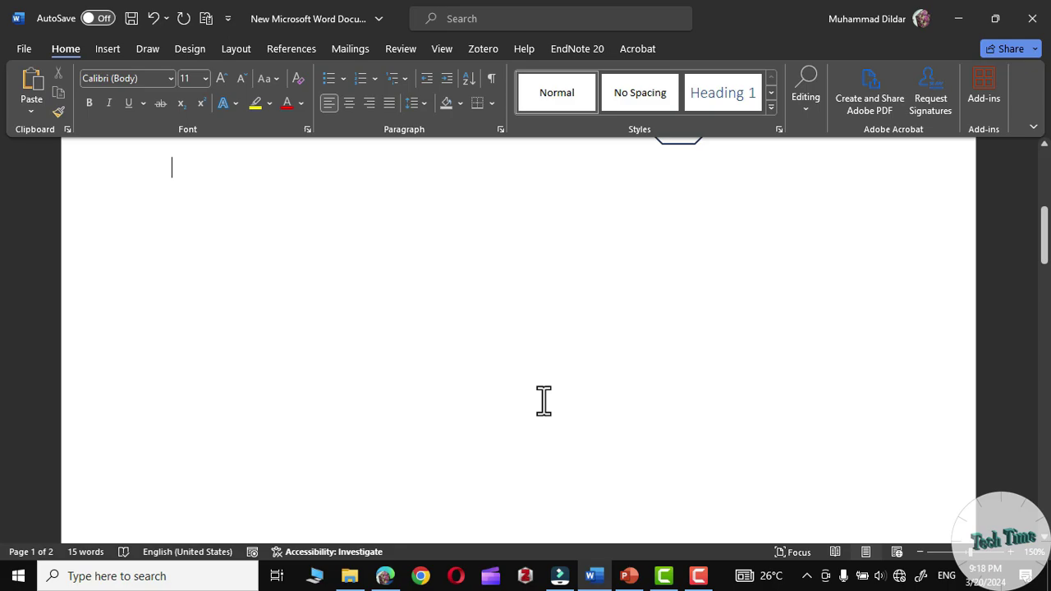
{"action": "scroll", "coordinate": [432, 366], "scroll_direction": "up", "scroll_amount": 2}
{"action": "scroll", "coordinate": [432, 367], "scroll_direction": "down", "scroll_amount": 2}
{"action": "double_click", "coordinate": [324, 238]}
{"action": "left_click", "coordinate": [115, 43]}
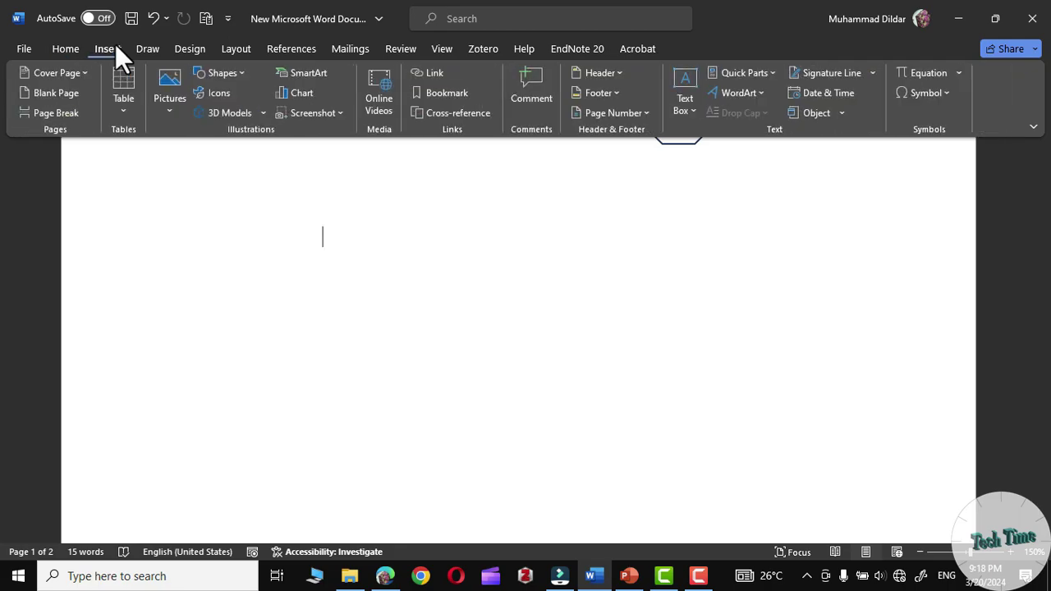
{"action": "left_click", "coordinate": [943, 72]}
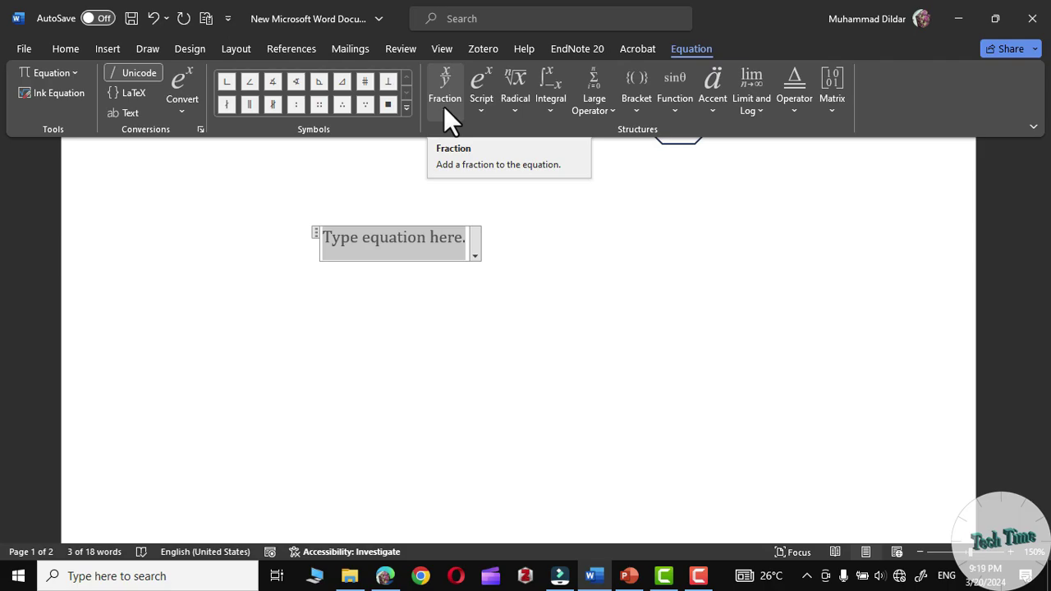
Build a stacked fraction with "No.of moles" over "vol.of solution in Lites" in the equation and write "Molarility=" before it
{"action": "left_click", "coordinate": [443, 98]}
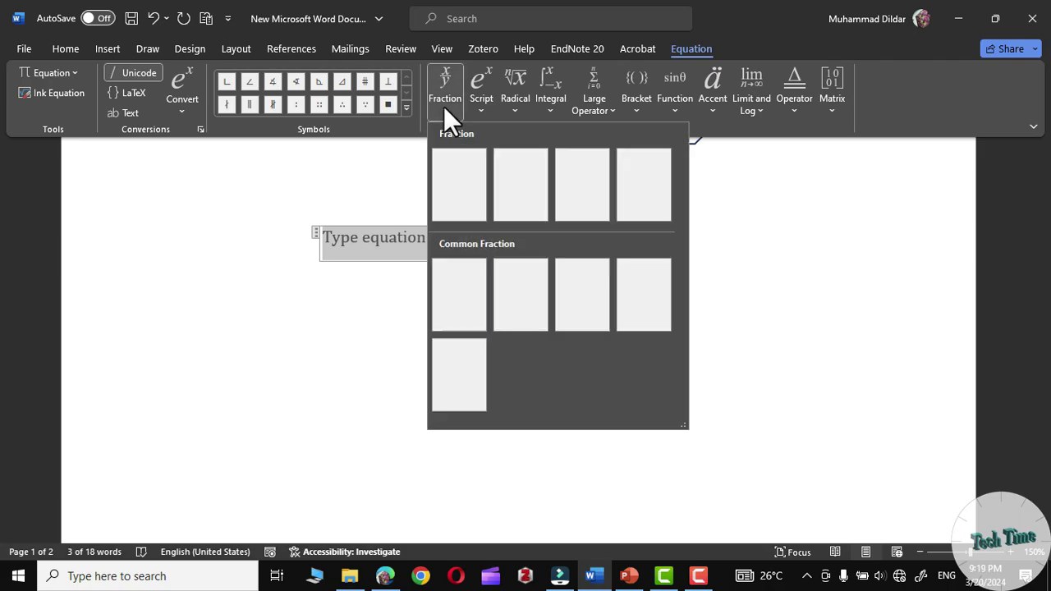
{"action": "left_click", "coordinate": [458, 189]}
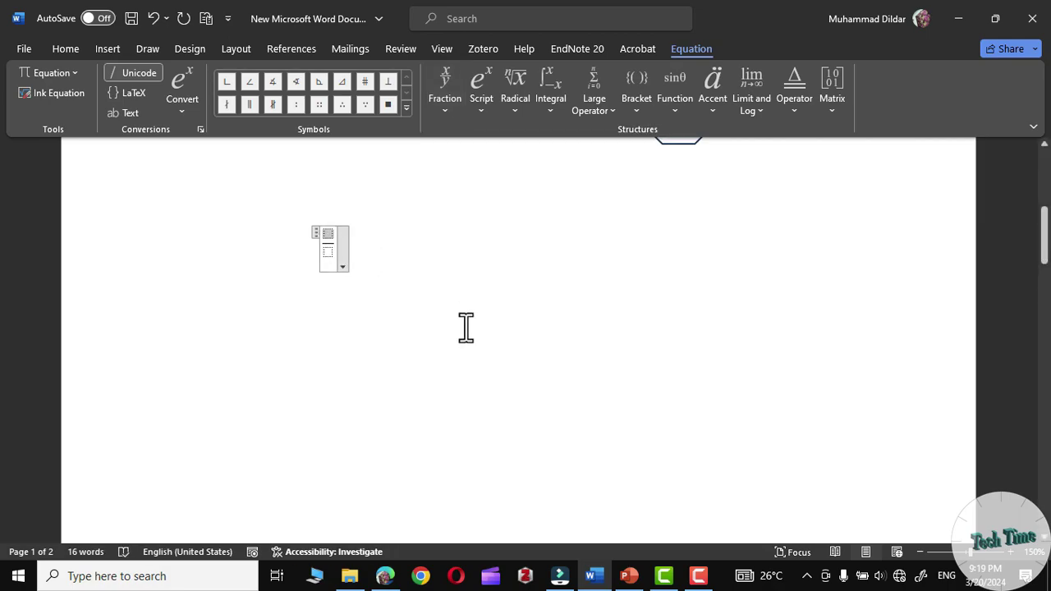
{"action": "type", "text": "No.of moles"}
{"action": "left_click", "coordinate": [359, 254]}
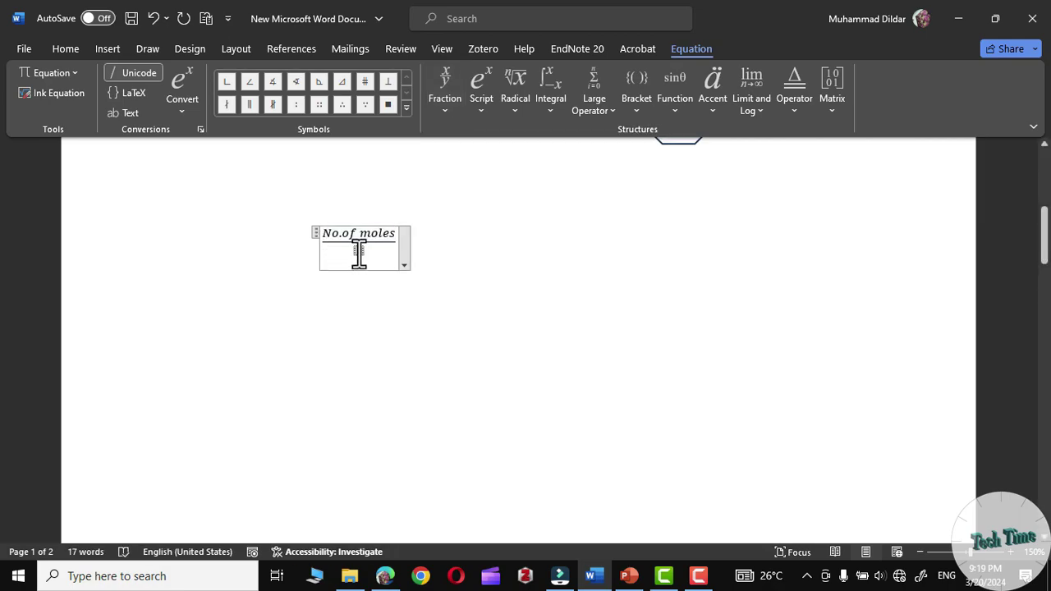
{"action": "type", "text": "v"}
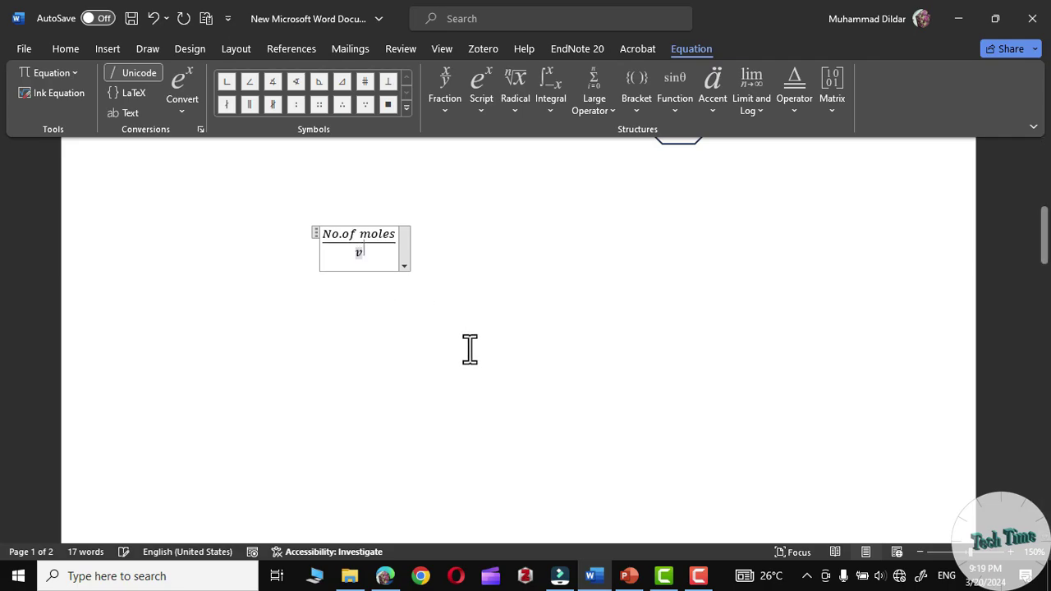
{"action": "type", "text": "ol.of solutio"}
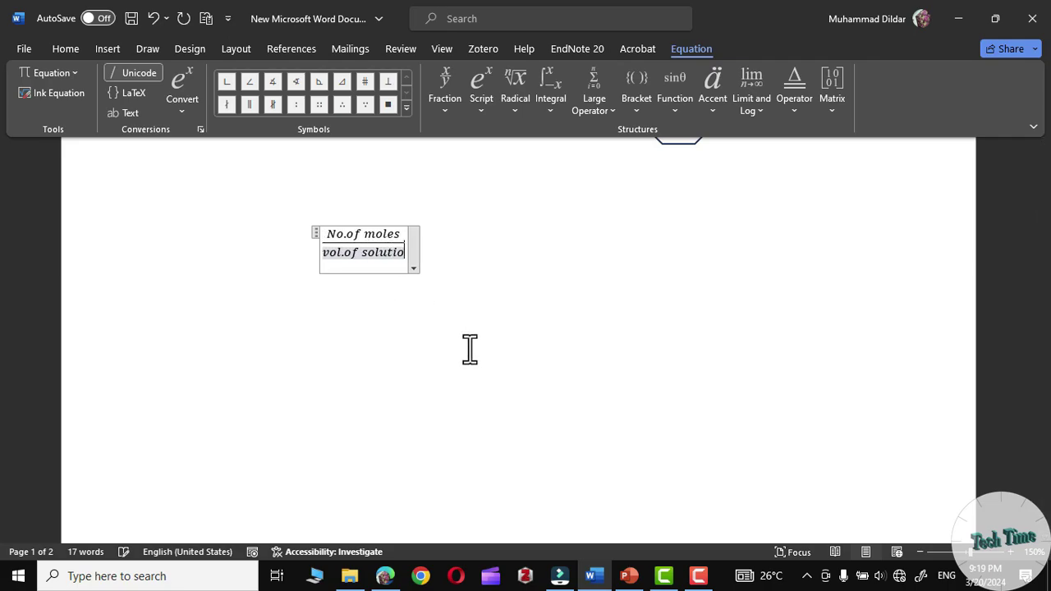
{"action": "type", "text": "n in Lites"}
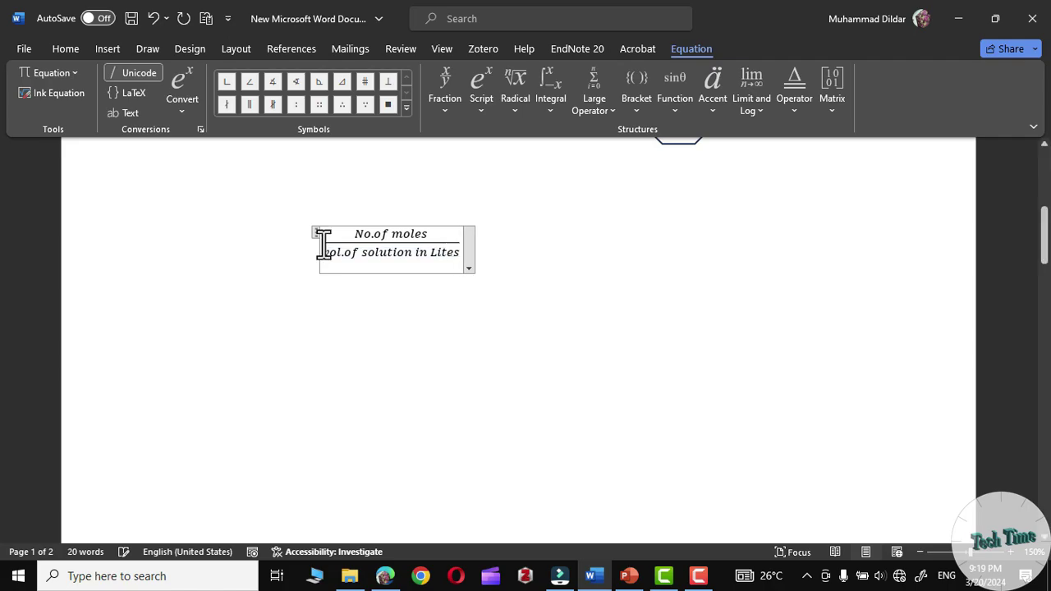
{"action": "key", "text": "Home"}
{"action": "type", "text": "Molarility="}
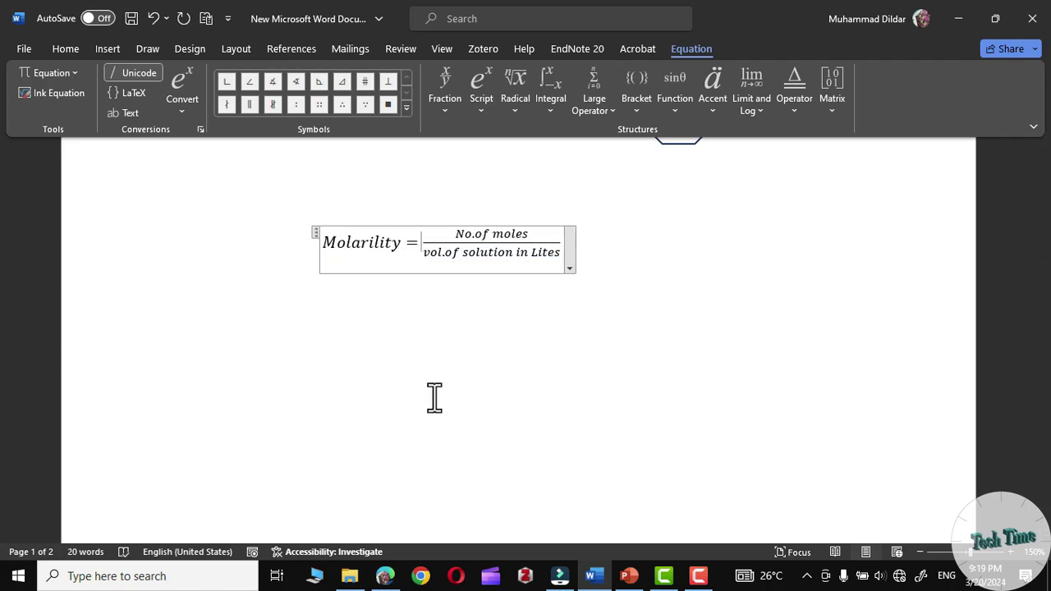
Convert the whole Molarility equation to linear form and back to professional form
{"action": "key", "text": "ctrl+a"}
{"action": "left_click", "coordinate": [569, 266]}
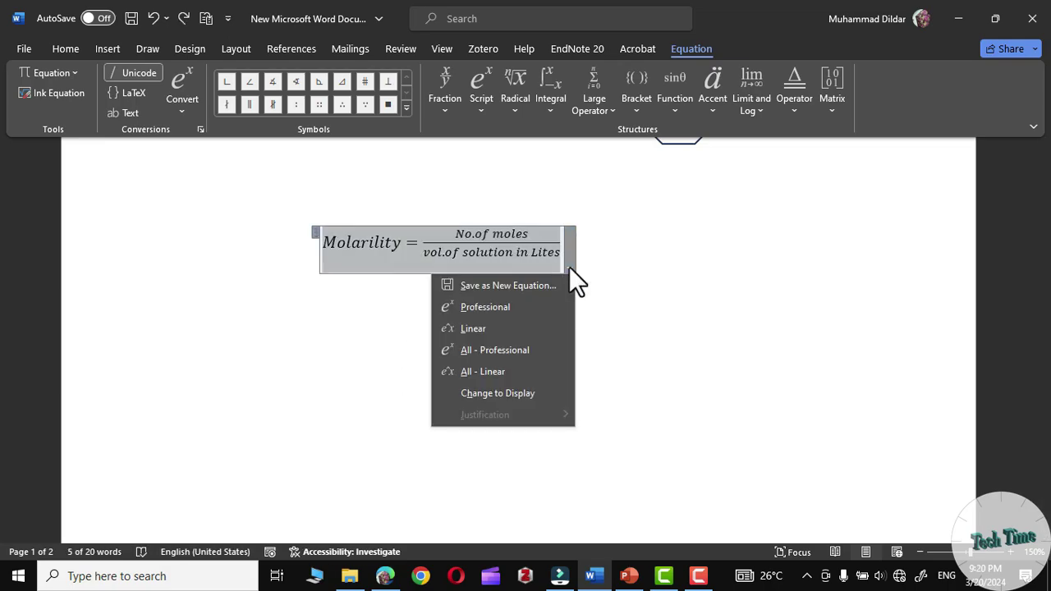
{"action": "left_click", "coordinate": [477, 329]}
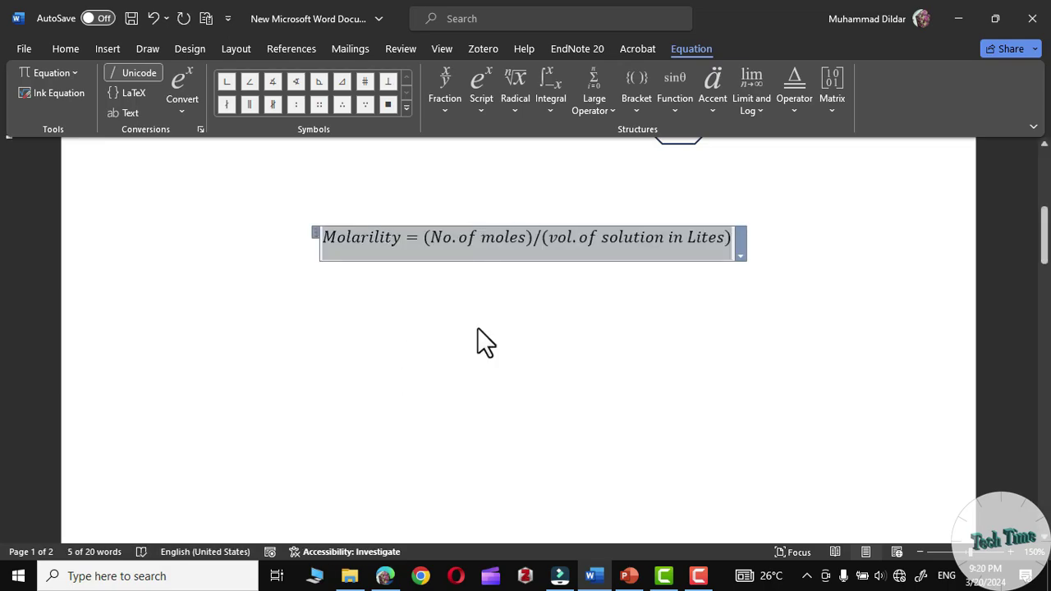
{"action": "left_click", "coordinate": [740, 254]}
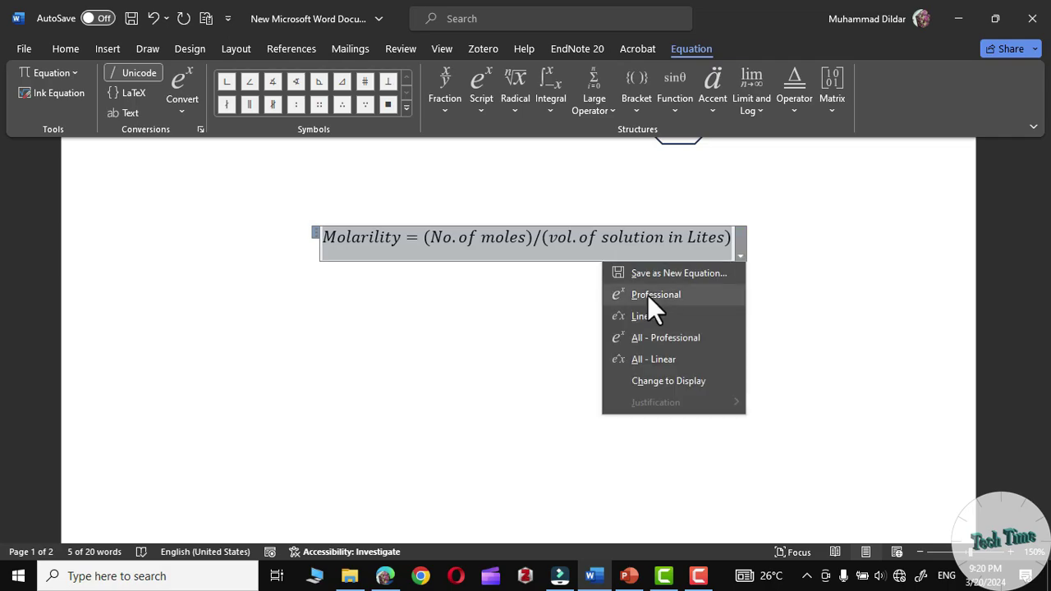
{"action": "left_click", "coordinate": [649, 295]}
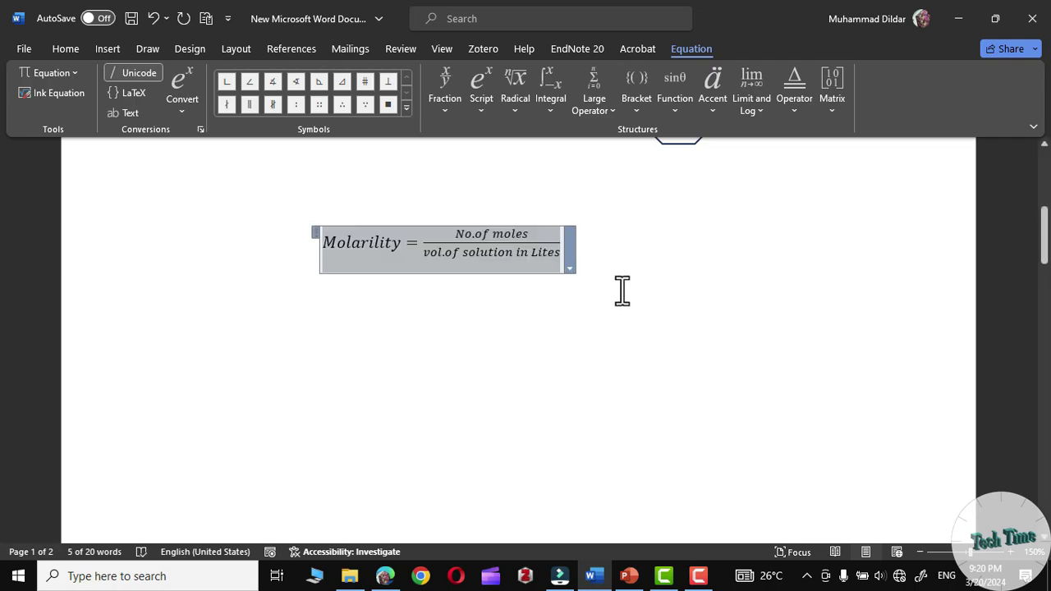
Open the option to save the Molarility equation as a new equation
{"action": "left_click", "coordinate": [568, 266]}
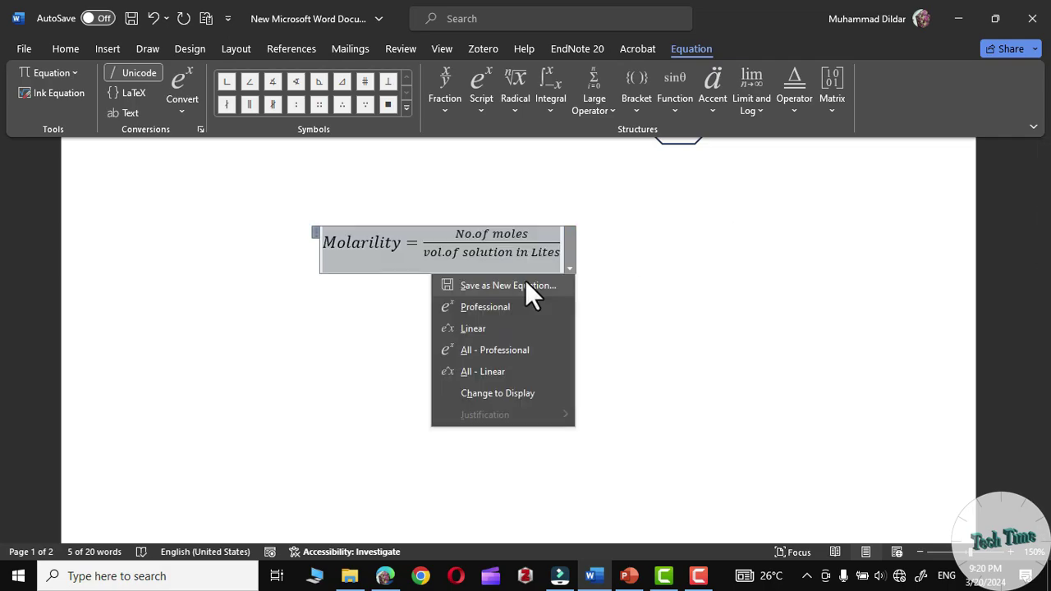
{"action": "left_click", "coordinate": [525, 285]}
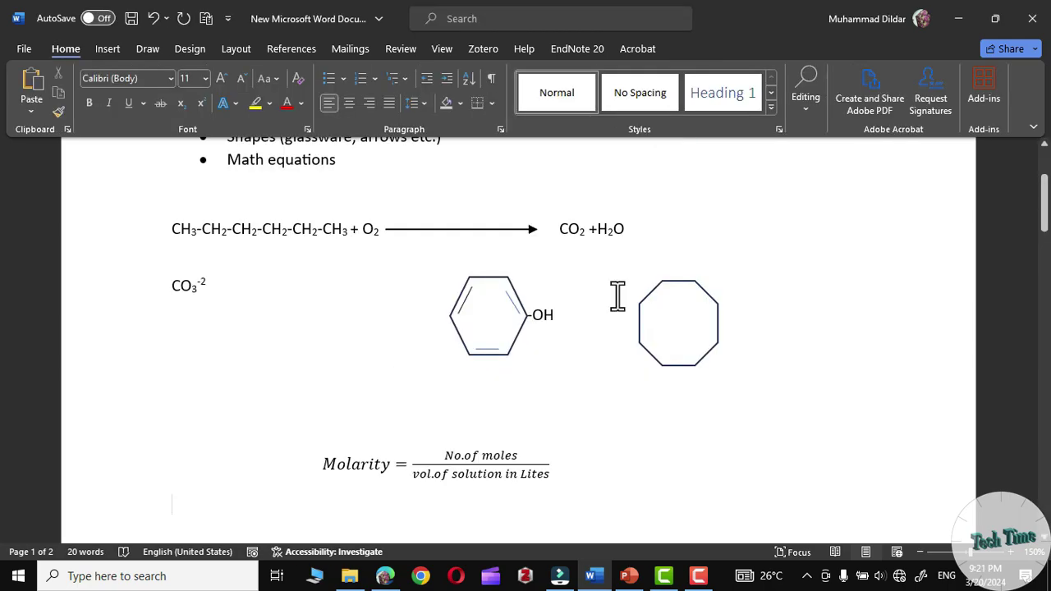
{"action": "scroll", "coordinate": [612, 294], "scroll_direction": "down", "scroll_amount": 5}
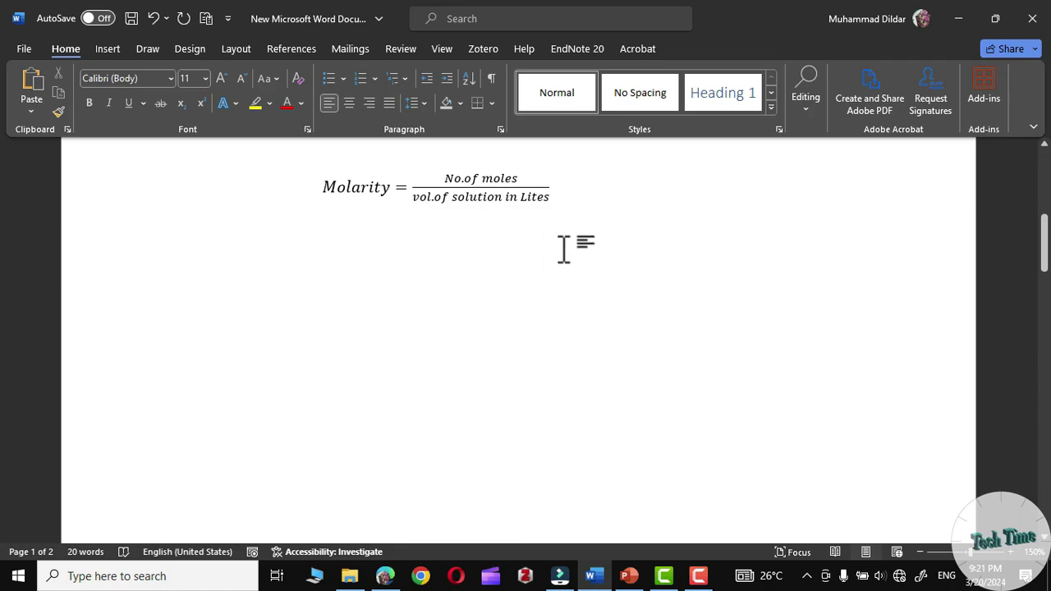
{"action": "scroll", "coordinate": [773, 263], "scroll_direction": "up", "scroll_amount": 5}
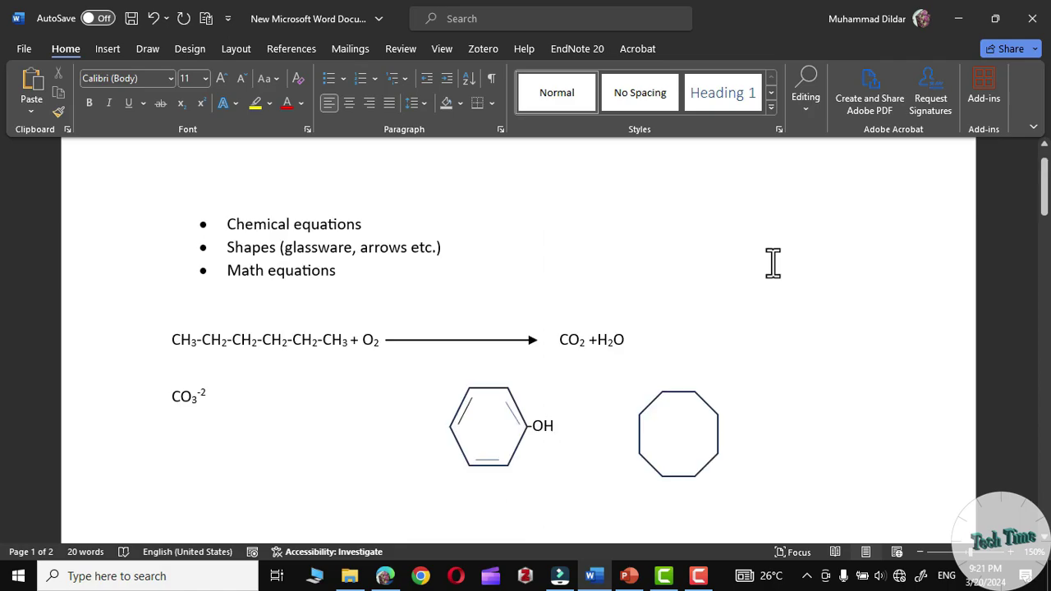
{"action": "scroll", "coordinate": [773, 263], "scroll_direction": "down", "scroll_amount": 1}
{"action": "scroll", "coordinate": [676, 292], "scroll_direction": "down", "scroll_amount": 5}
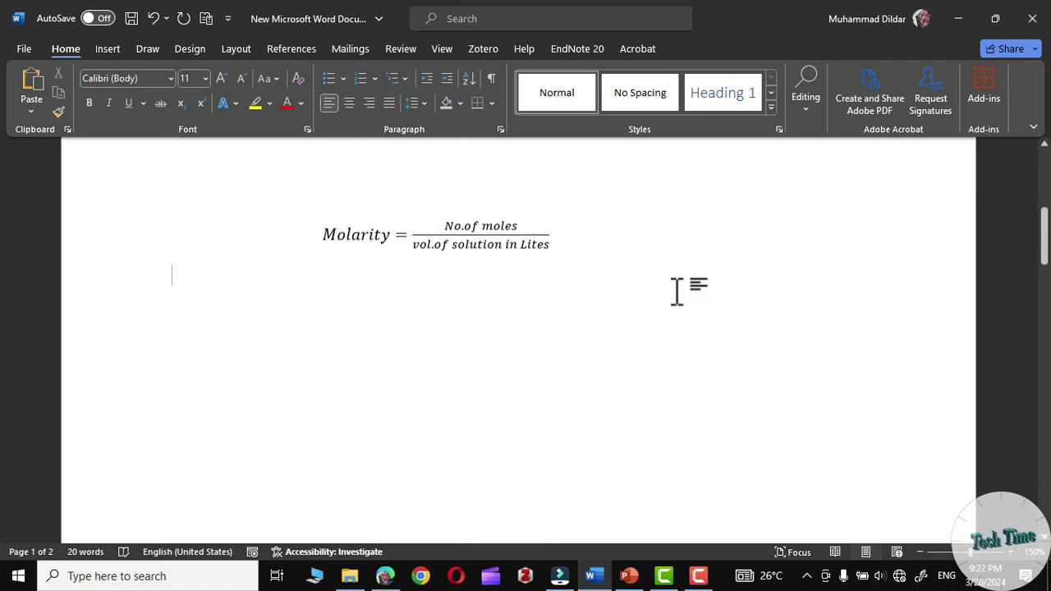
{"action": "scroll", "coordinate": [676, 292], "scroll_direction": "up", "scroll_amount": 1}
Draw a circle about 0.94" in diameter in the empty area below the molarity equation as the flask's body
{"action": "scroll", "coordinate": [676, 292], "scroll_direction": "down", "scroll_amount": 3}
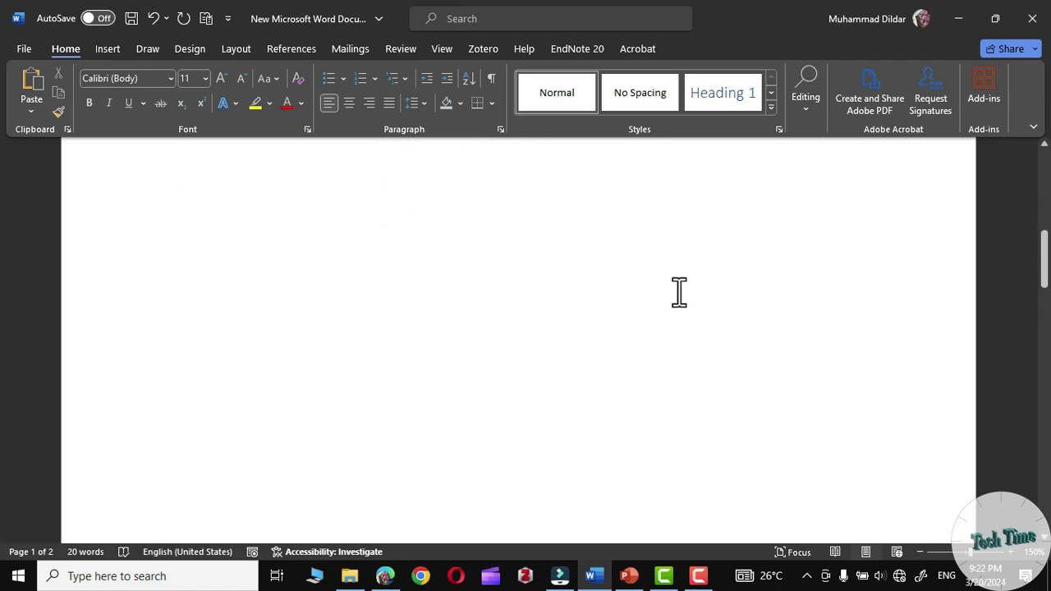
{"action": "left_click", "coordinate": [106, 48]}
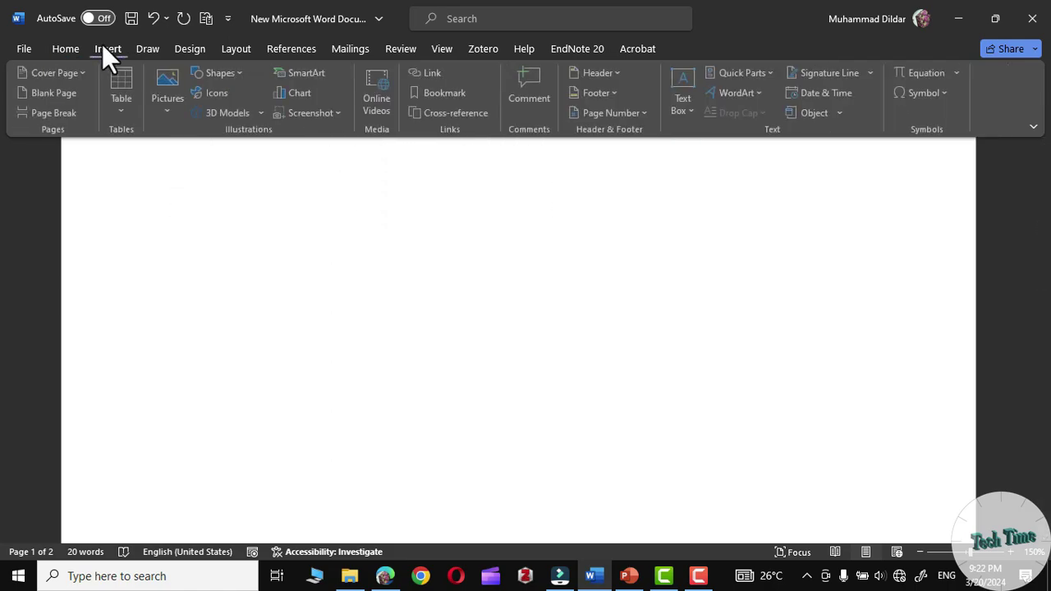
{"action": "left_click", "coordinate": [240, 70]}
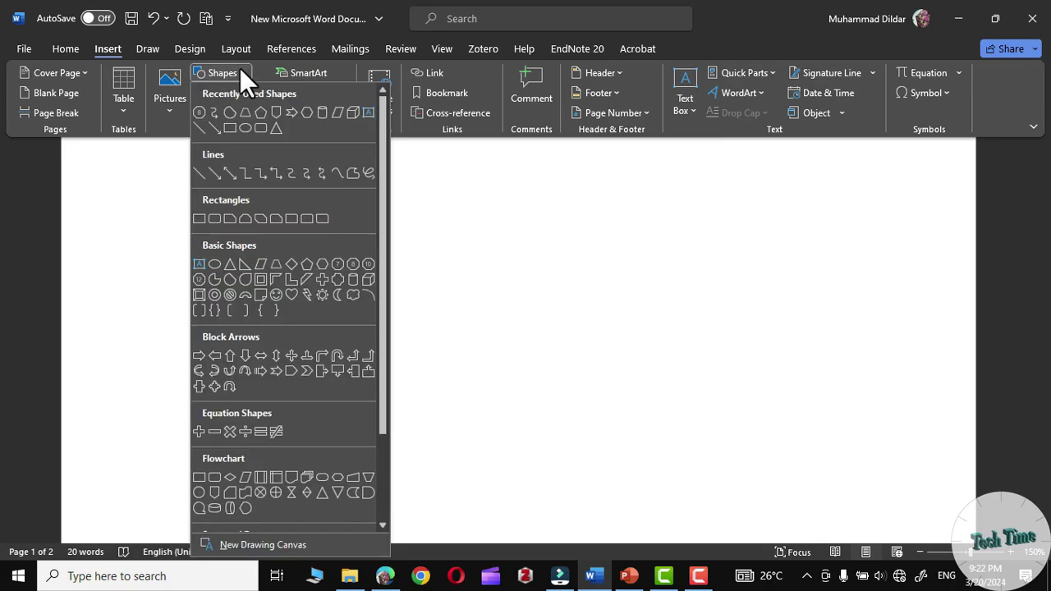
{"action": "left_click", "coordinate": [243, 127]}
{"action": "left_click_drag", "start_coordinate": [605, 301], "coordinate": [688, 406]}
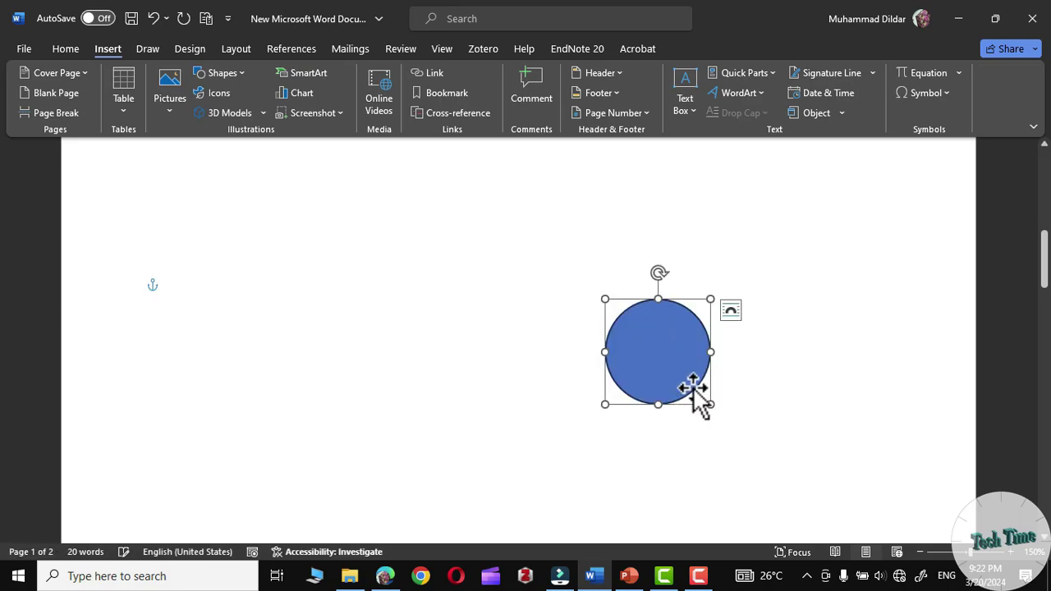
{"action": "key", "text": "Escape"}
Draw a cylinder about 0.88" high and 0.24" wide overlapping the top of the circle as the flask's neck
{"action": "left_click", "coordinate": [107, 48]}
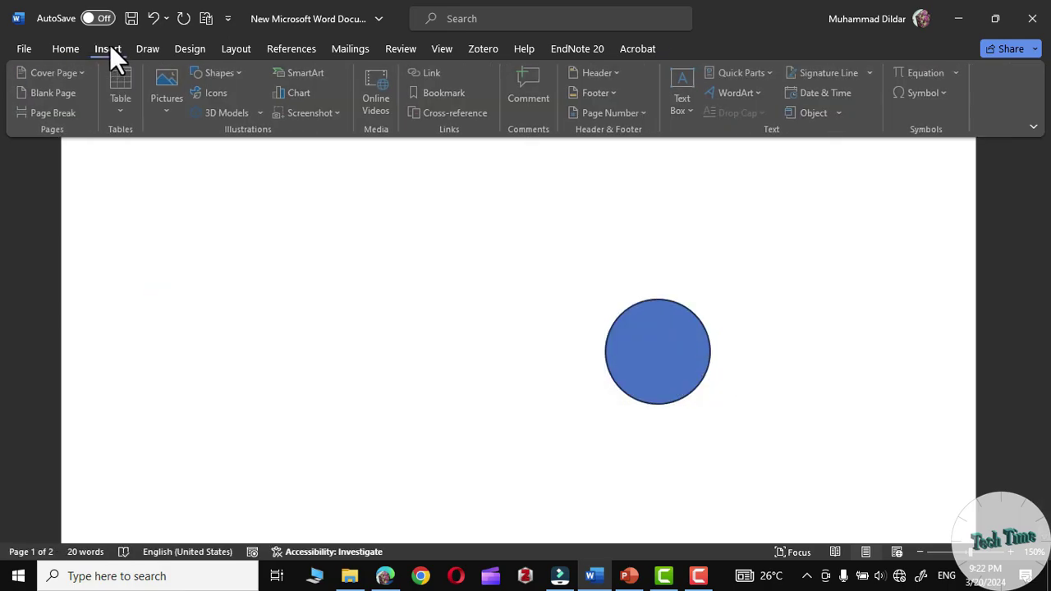
{"action": "left_click", "coordinate": [222, 72]}
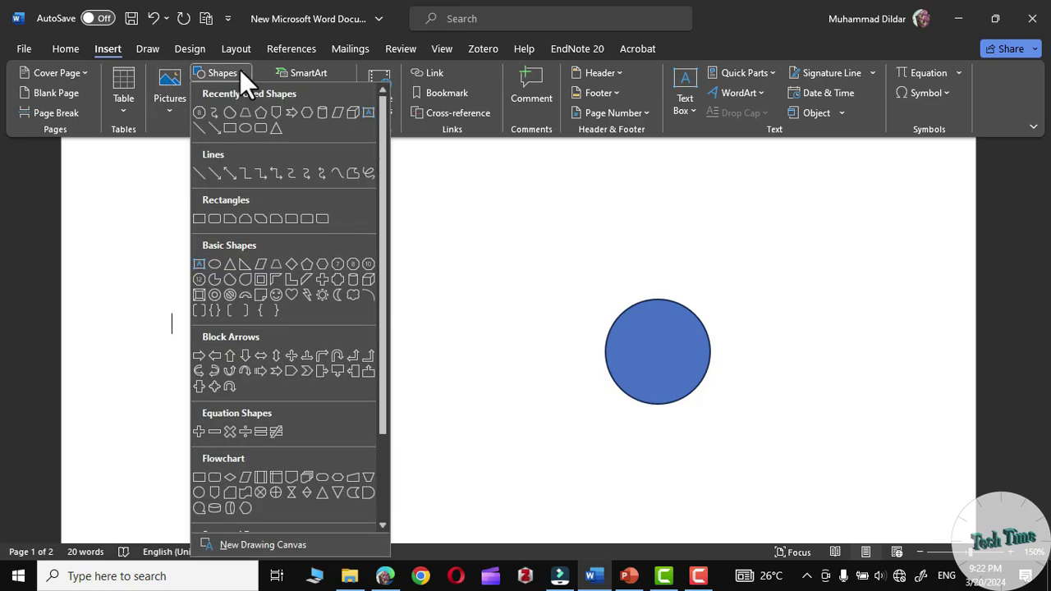
{"action": "left_click", "coordinate": [353, 280]}
{"action": "left_click_drag", "start_coordinate": [656, 301], "coordinate": [662, 274]}
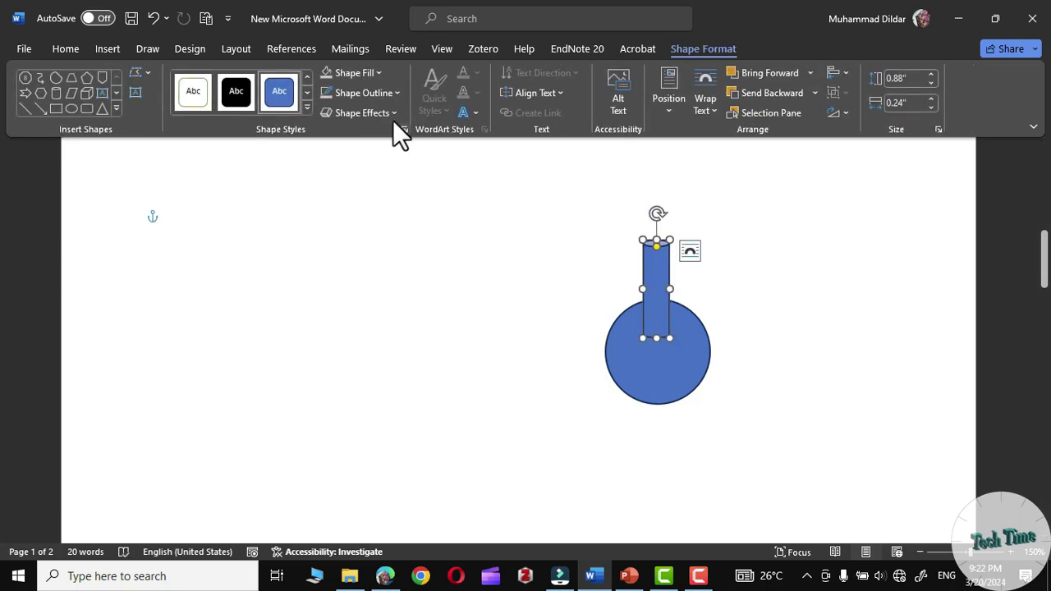
Remove the outlines of the cylinder neck and the circle
{"action": "left_click", "coordinate": [396, 92]}
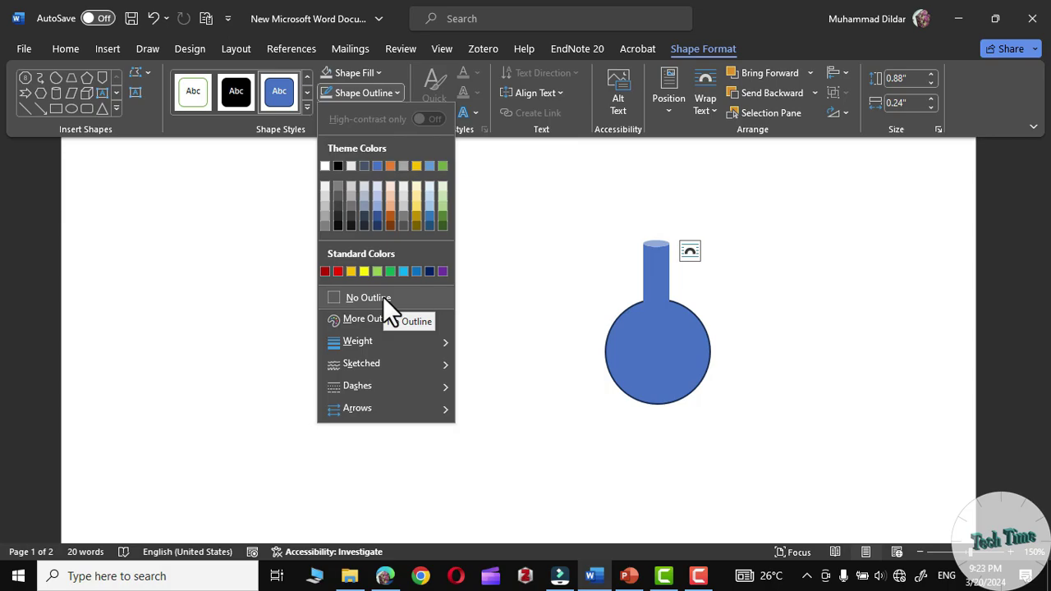
{"action": "left_click", "coordinate": [383, 297]}
{"action": "left_click", "coordinate": [821, 295]}
{"action": "left_click", "coordinate": [665, 354]}
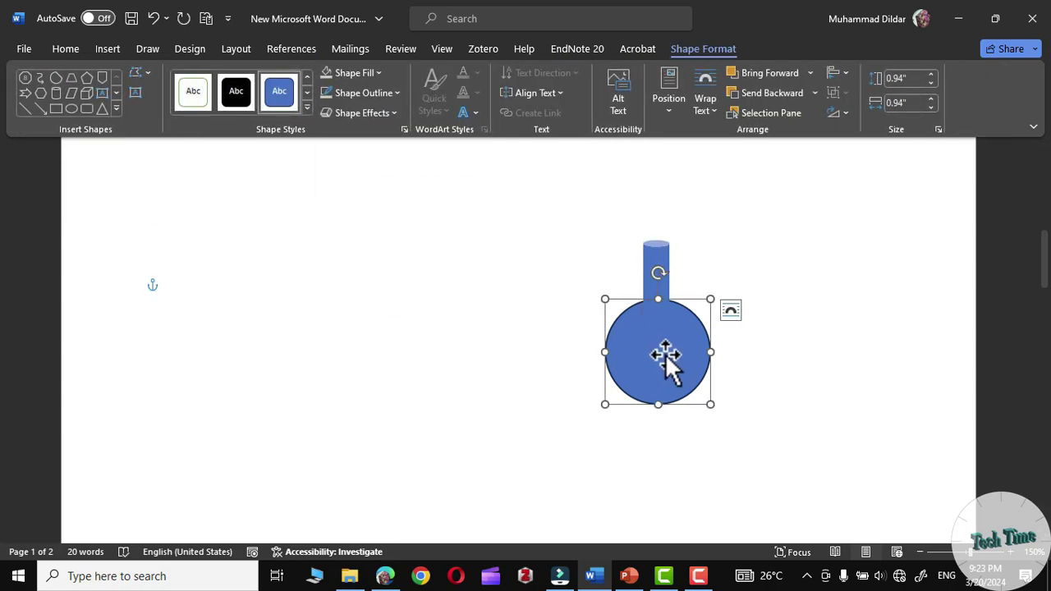
{"action": "left_click", "coordinate": [397, 92]}
Group the flask's neck and circular body into one object
{"action": "left_click", "coordinate": [654, 270]}
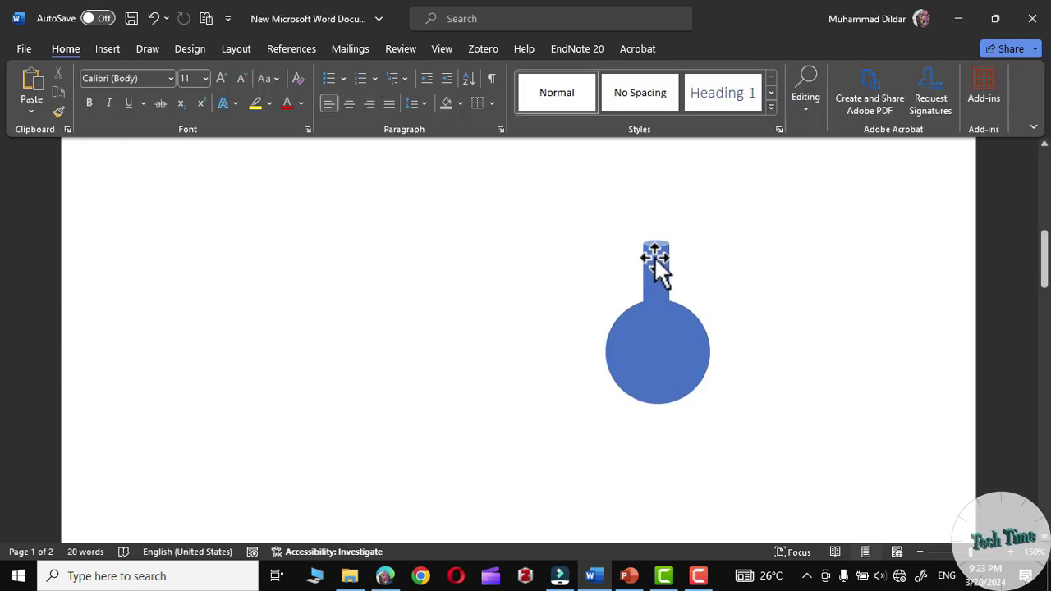
{"action": "left_click", "coordinate": [693, 382], "text": "ctrl"}
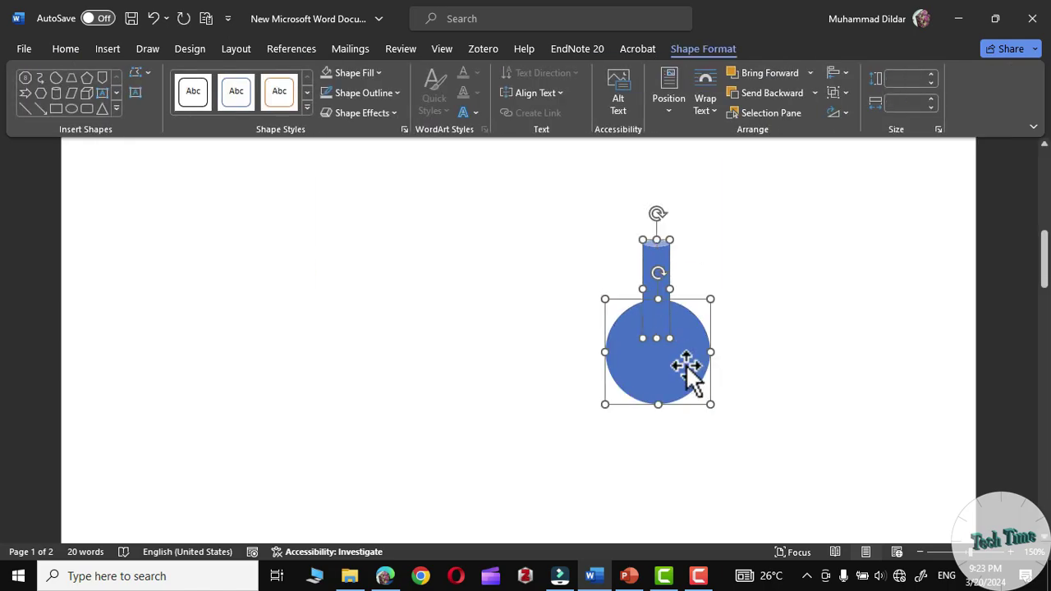
{"action": "right_click", "coordinate": [686, 365]}
{"action": "mouse_move", "coordinate": [851, 316]}
{"action": "left_click", "coordinate": [895, 316]}
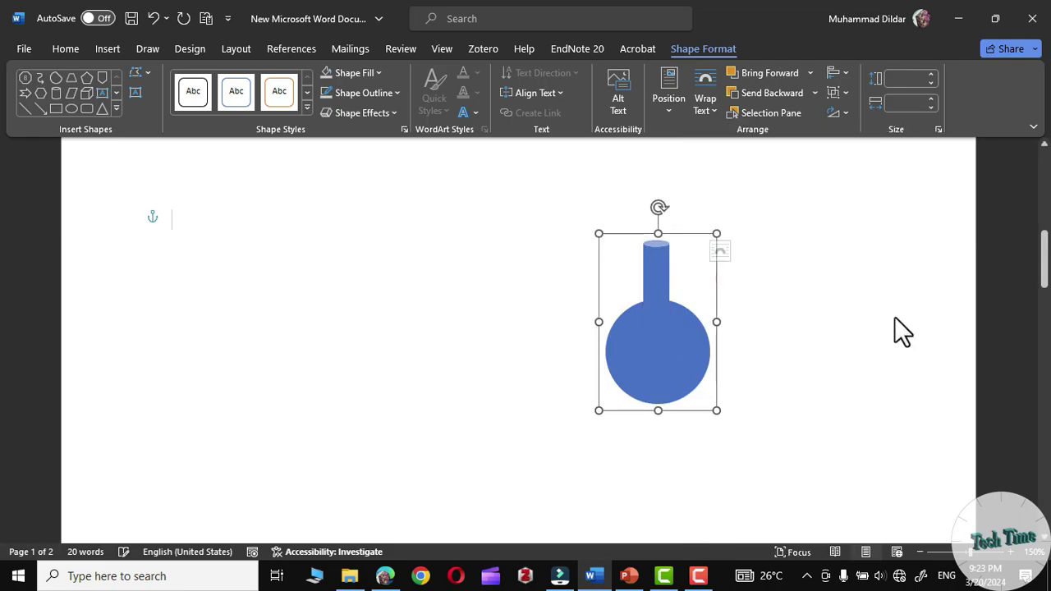
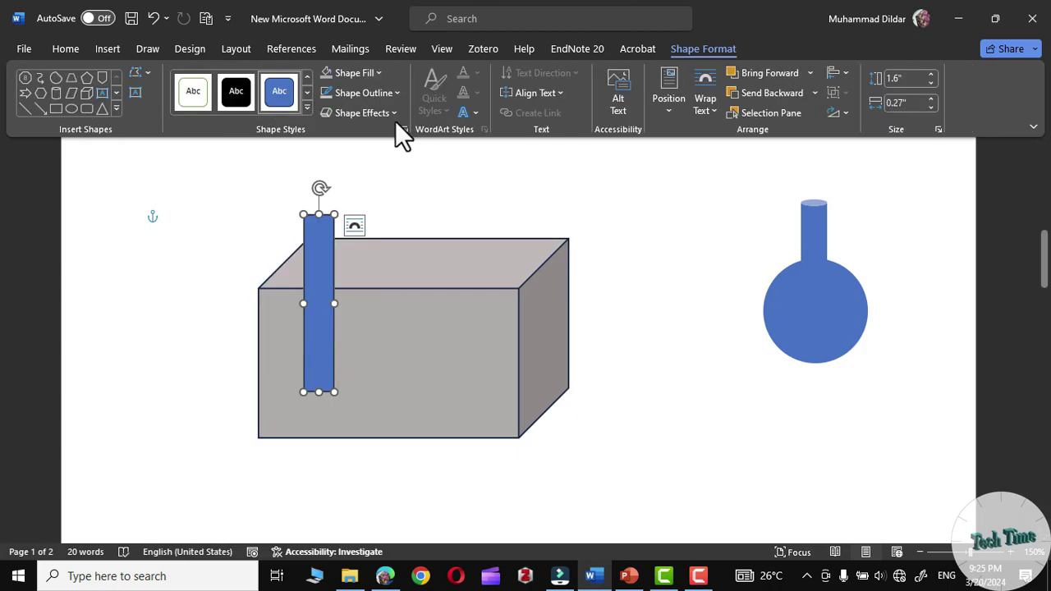
Give the tall blue rectangle over the box a translucent bevelled preset effect and a parallel 3-D rotation
{"action": "left_click", "coordinate": [394, 112]}
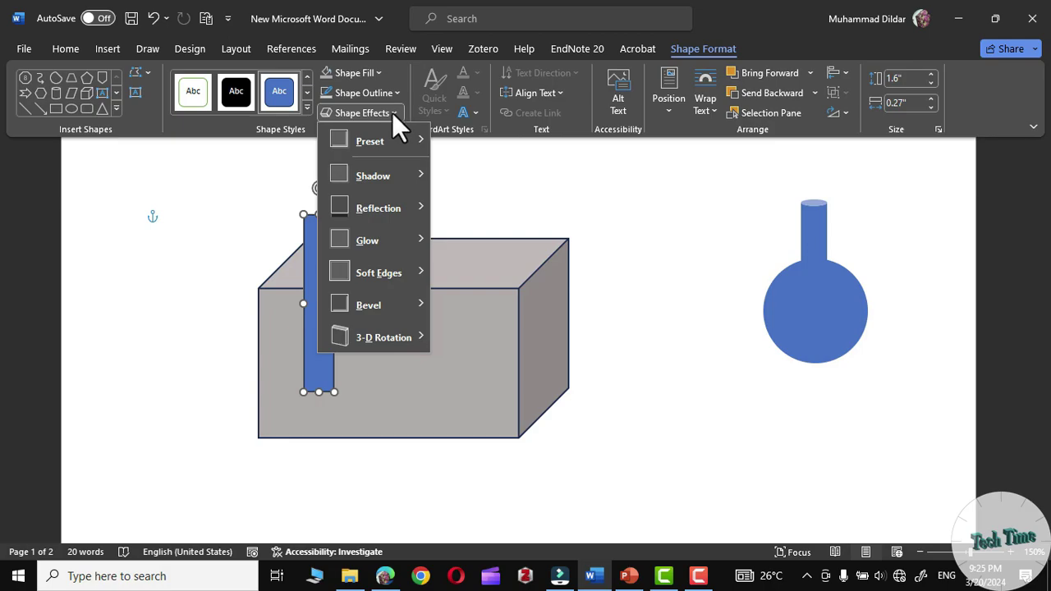
{"action": "mouse_move", "coordinate": [374, 141]}
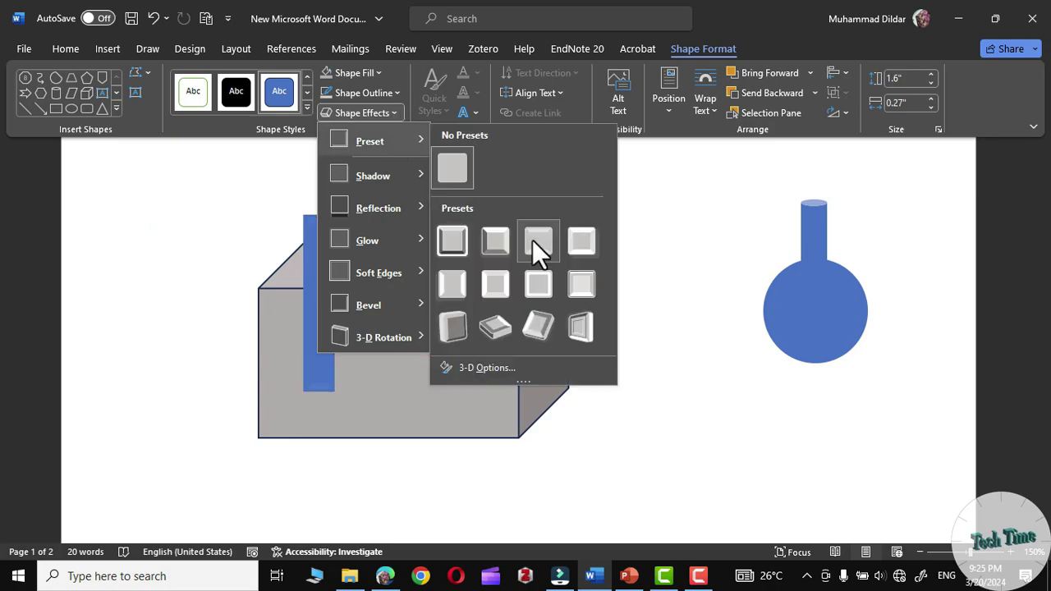
{"action": "left_click", "coordinate": [578, 285]}
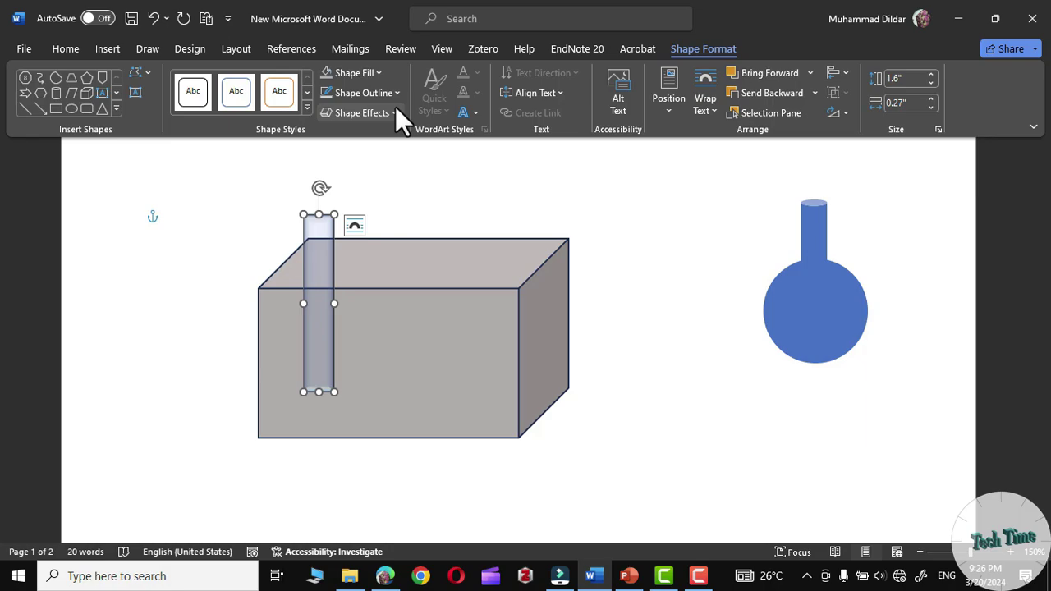
{"action": "left_click", "coordinate": [395, 110]}
{"action": "mouse_move", "coordinate": [409, 337]}
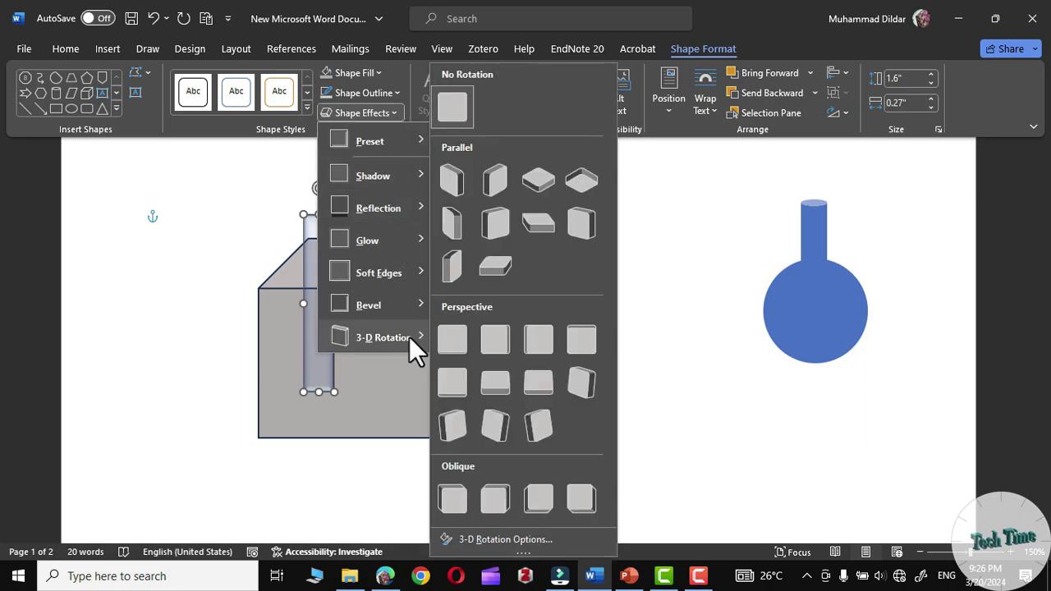
{"action": "left_click", "coordinate": [451, 266]}
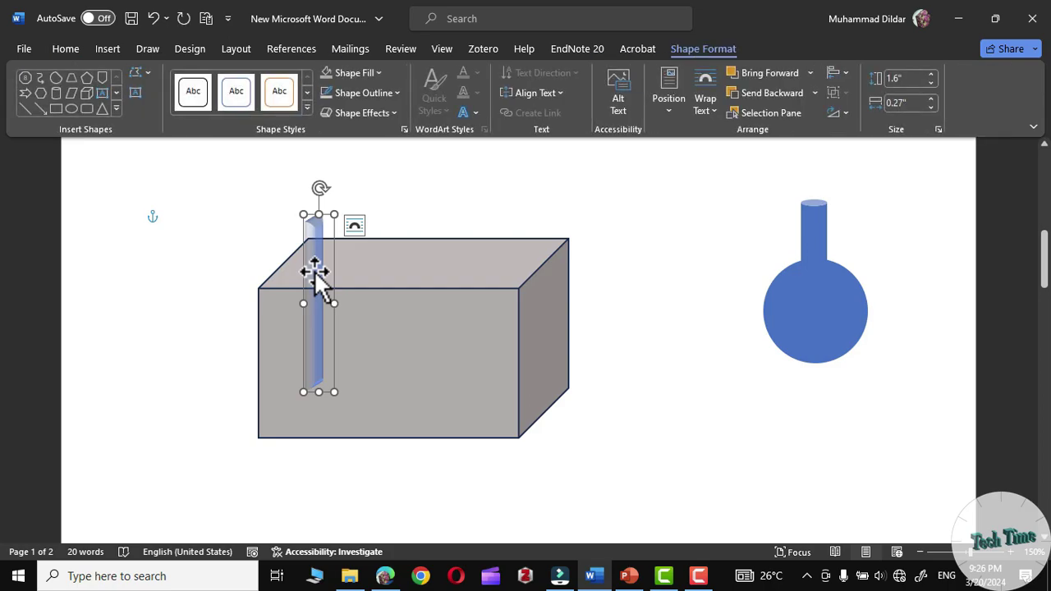
Place a copy of the rotated blue strip near the right end of the box, level with the original
{"action": "left_click_drag", "start_coordinate": [314, 271], "coordinate": [495, 265], "text": "ctrl"}
{"action": "left_click", "coordinate": [672, 340]}
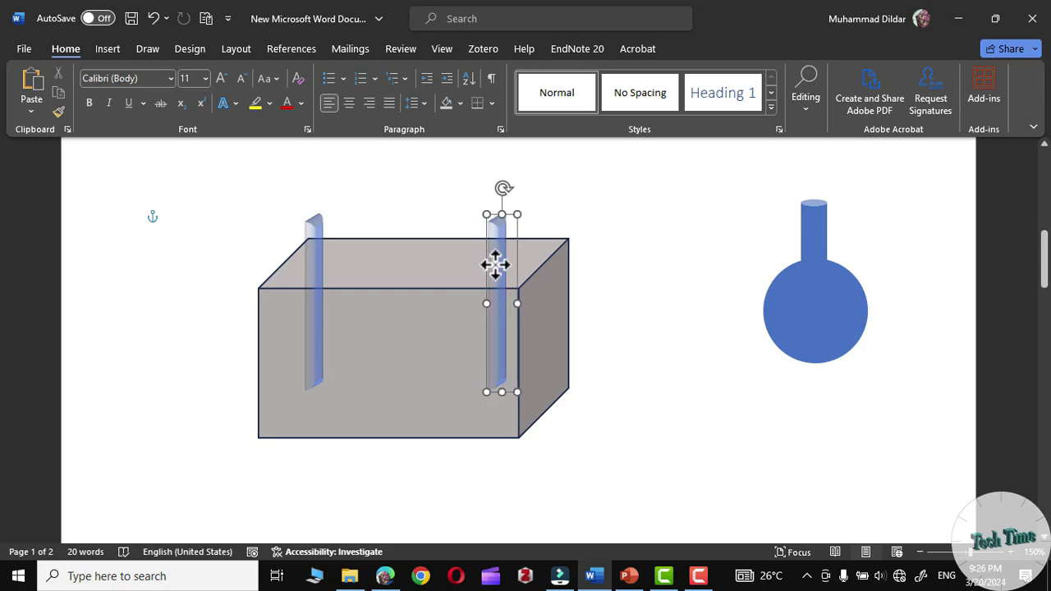
Draw a rectangle about 0.9" high and 2.35" wide over the lower part of the box's front face
{"action": "left_click", "coordinate": [632, 340]}
{"action": "left_click", "coordinate": [108, 49]}
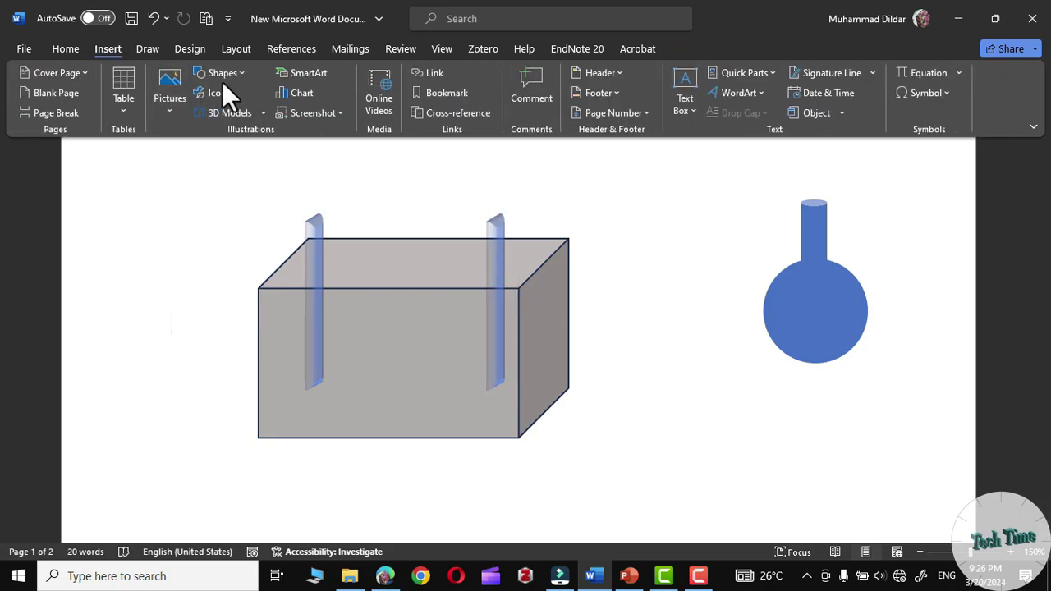
{"action": "left_click", "coordinate": [221, 74]}
{"action": "left_click", "coordinate": [230, 128]}
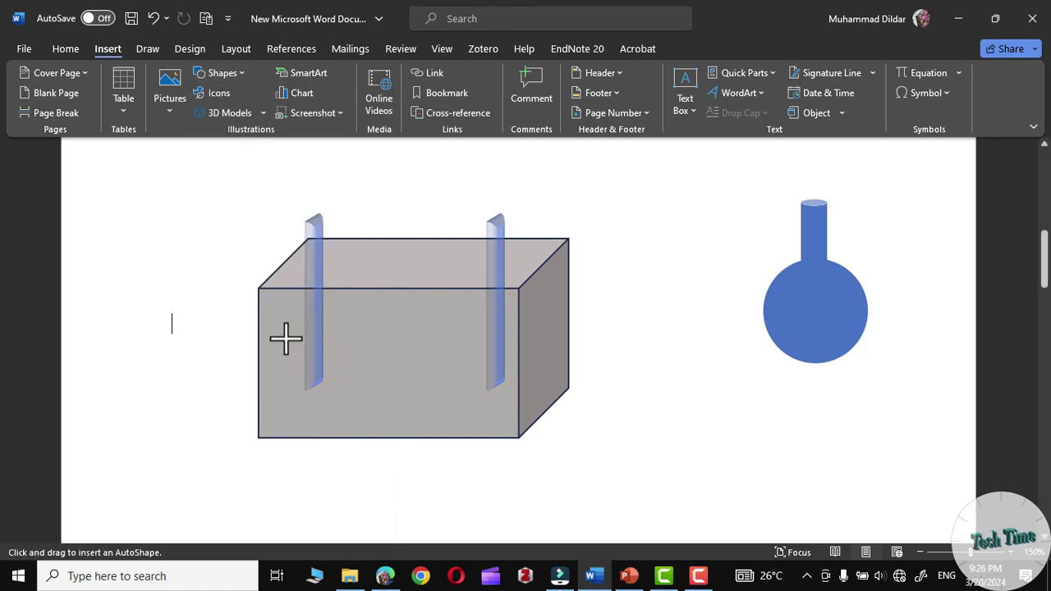
{"action": "mouse_move", "coordinate": [259, 339]}
{"action": "left_mouse_down"}
{"action": "mouse_move", "coordinate": [457, 432]}
{"action": "mouse_move", "coordinate": [519, 437]}
{"action": "left_mouse_up"}
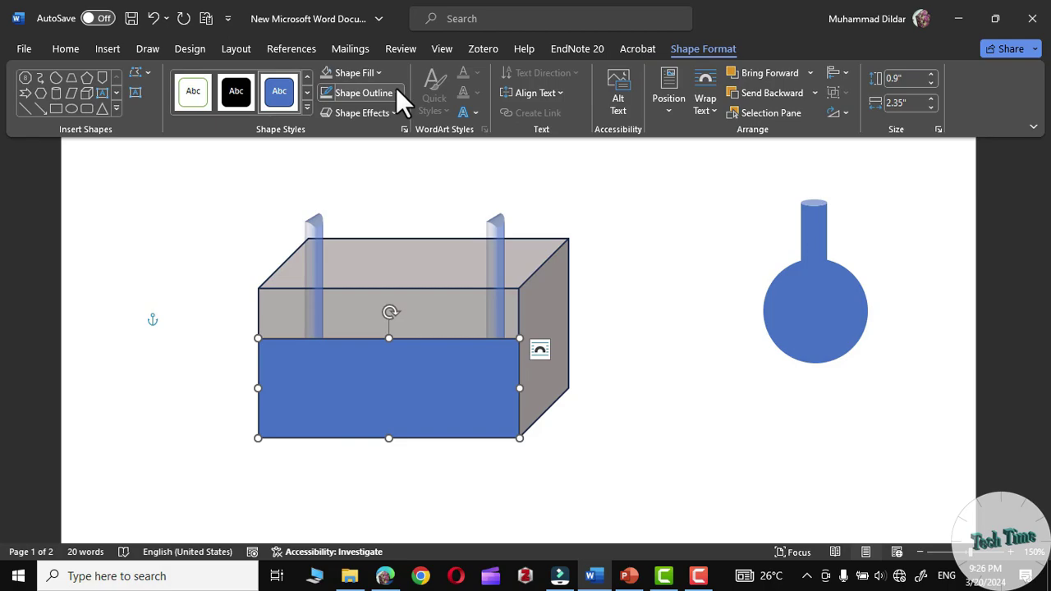
Set the fill transparency of the rectangle on the box's front face to 44%
{"action": "right_click", "coordinate": [401, 387]}
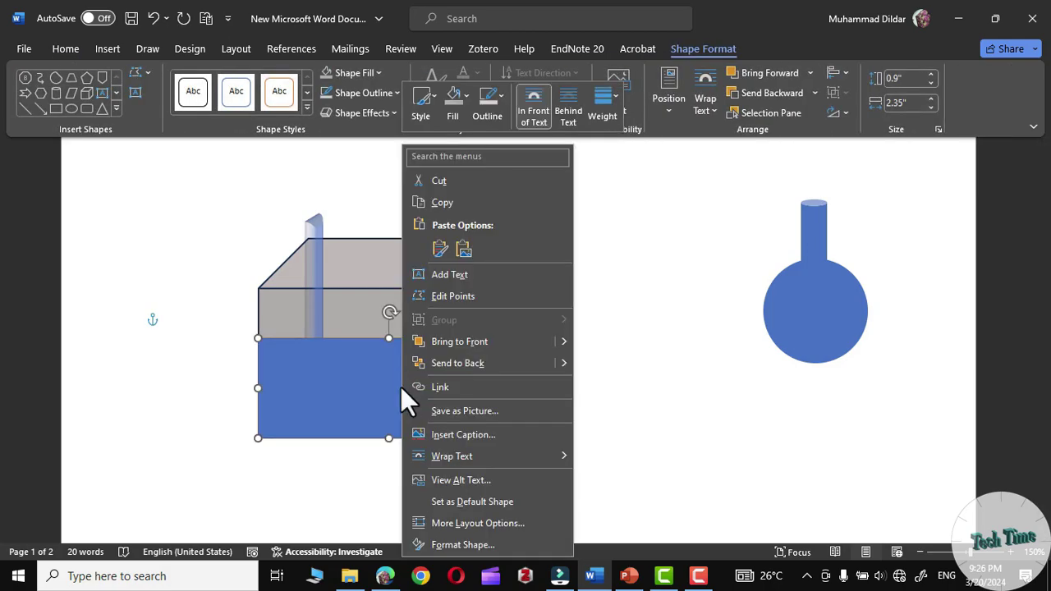
{"action": "left_click", "coordinate": [457, 545]}
{"action": "left_click_drag", "start_coordinate": [931, 368], "coordinate": [944, 375]}
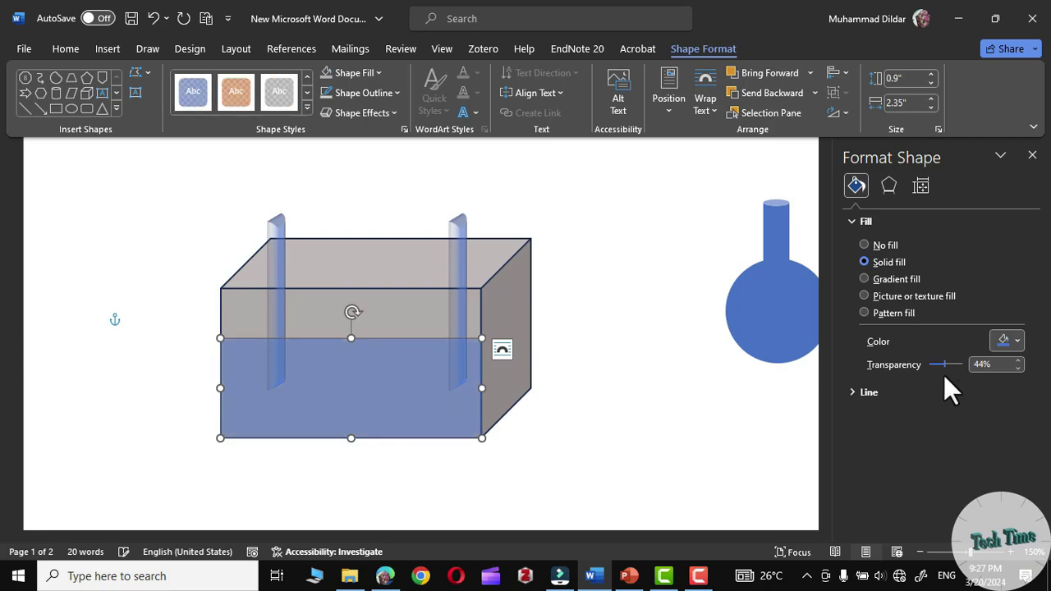
{"action": "left_click", "coordinate": [673, 366]}
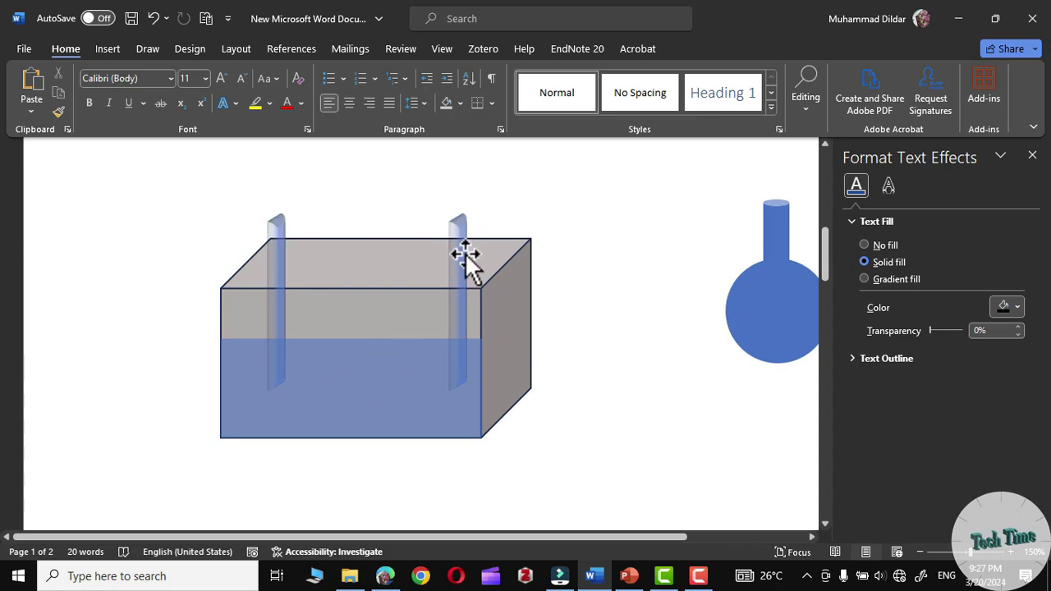
Draw a freehand wire about 0.65" high and 1.99" wide connecting the tops of the two blue strips
{"action": "scroll", "coordinate": [345, 345], "scroll_direction": "up", "scroll_amount": 3}
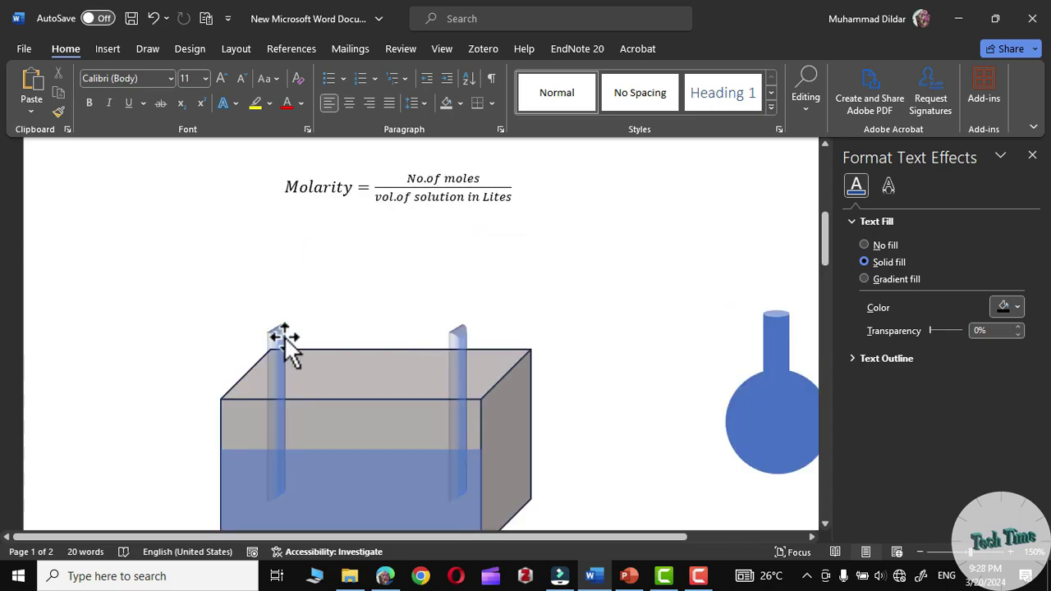
{"action": "left_click", "coordinate": [111, 49]}
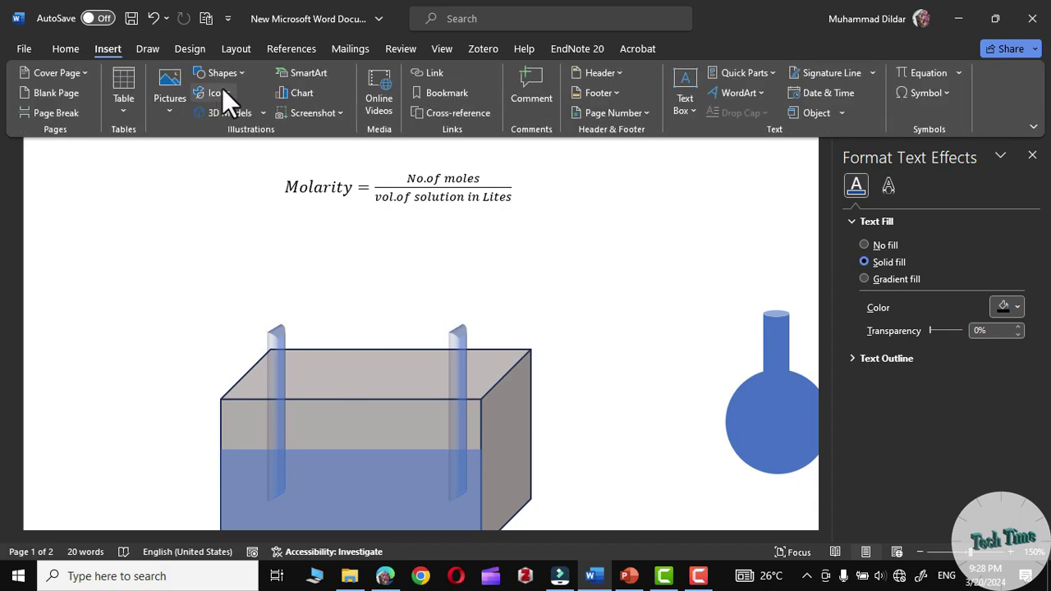
{"action": "left_click", "coordinate": [220, 74]}
{"action": "left_click", "coordinate": [368, 174]}
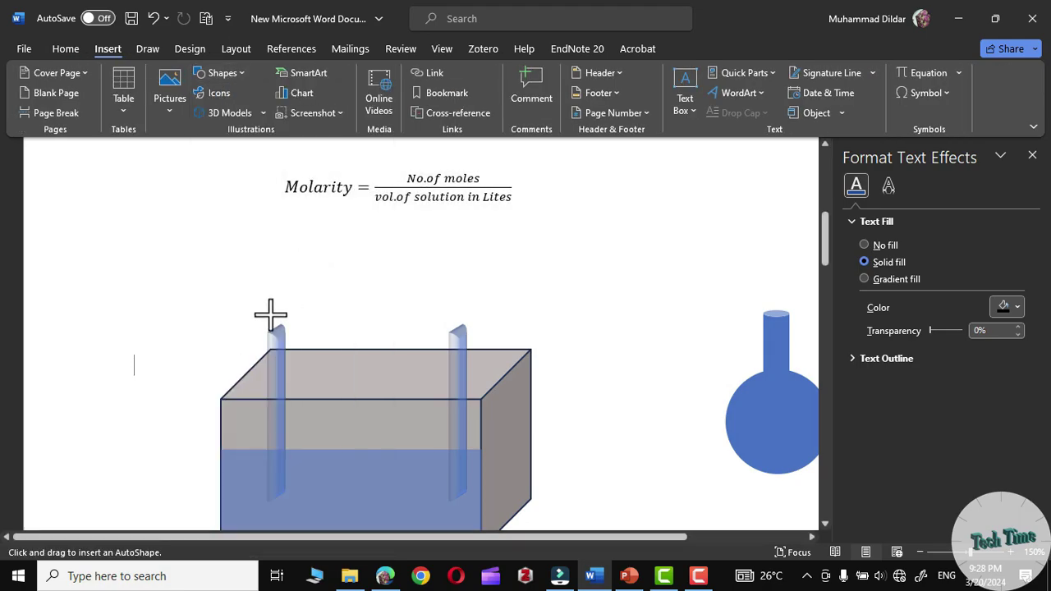
{"action": "mouse_move", "coordinate": [276, 337]}
{"action": "left_mouse_down"}
{"action": "mouse_move", "coordinate": [277, 288]}
{"action": "mouse_move", "coordinate": [294, 268]}
{"action": "mouse_move", "coordinate": [417, 264]}
{"action": "mouse_move", "coordinate": [491, 284]}
{"action": "mouse_move", "coordinate": [462, 330]}
{"action": "left_mouse_up"}
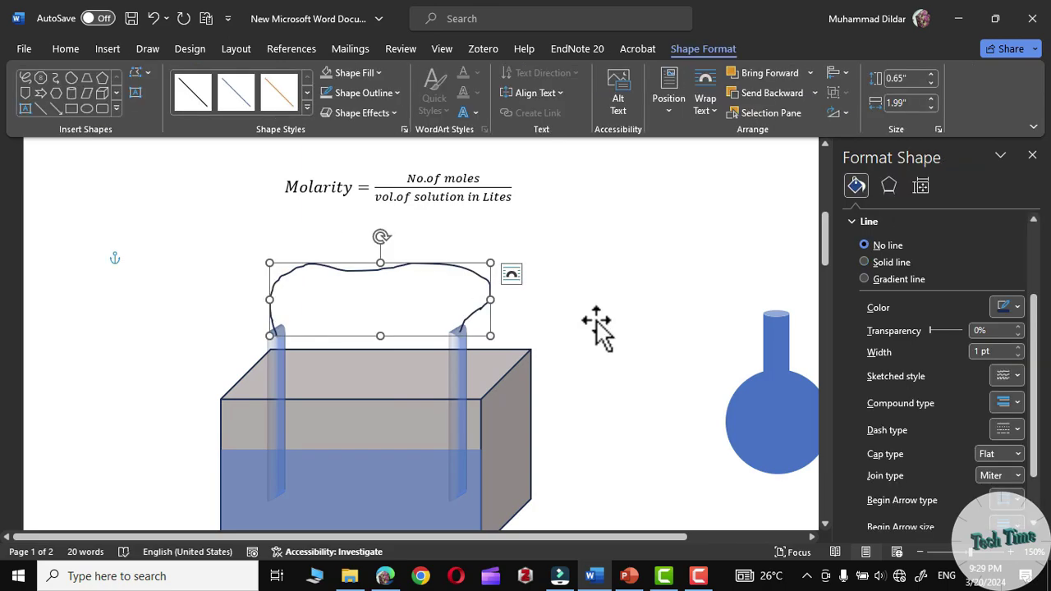
{"action": "left_click", "coordinate": [564, 324]}
Draw a small oval about 0.3" by 0.25" on the middle of the wire and label it V
{"action": "left_click", "coordinate": [107, 48]}
{"action": "left_click", "coordinate": [241, 71]}
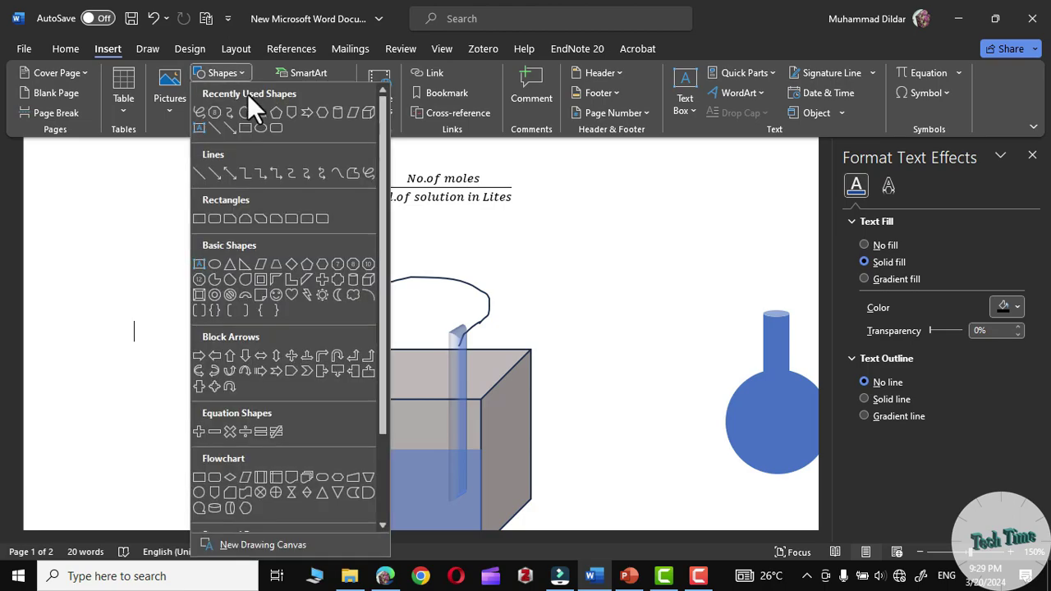
{"action": "left_click", "coordinate": [257, 127]}
{"action": "left_click_drag", "start_coordinate": [374, 275], "coordinate": [400, 310]}
{"action": "right_click", "coordinate": [376, 281]}
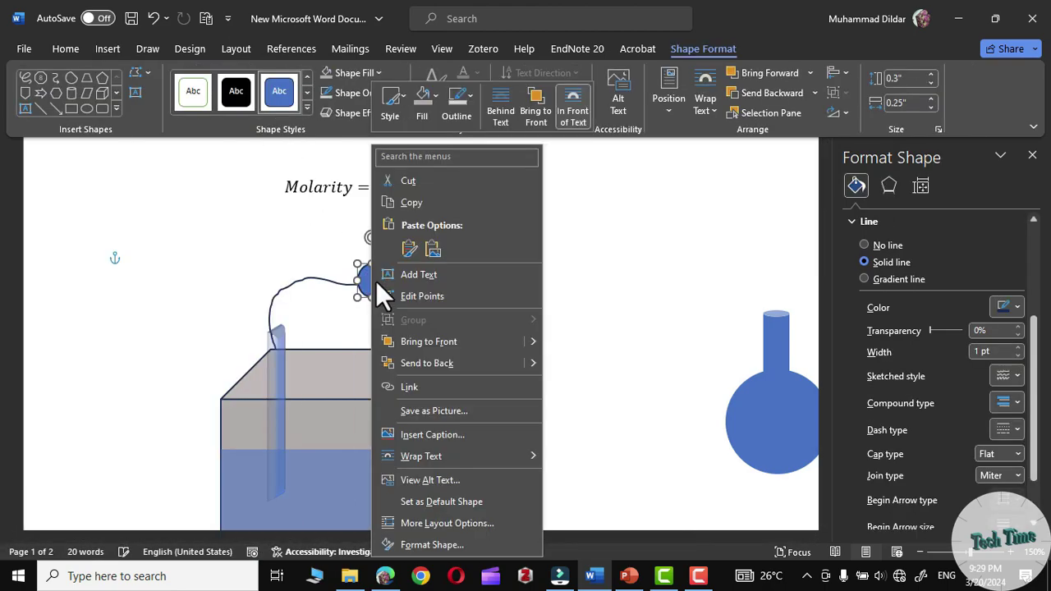
{"action": "left_click", "coordinate": [420, 272]}
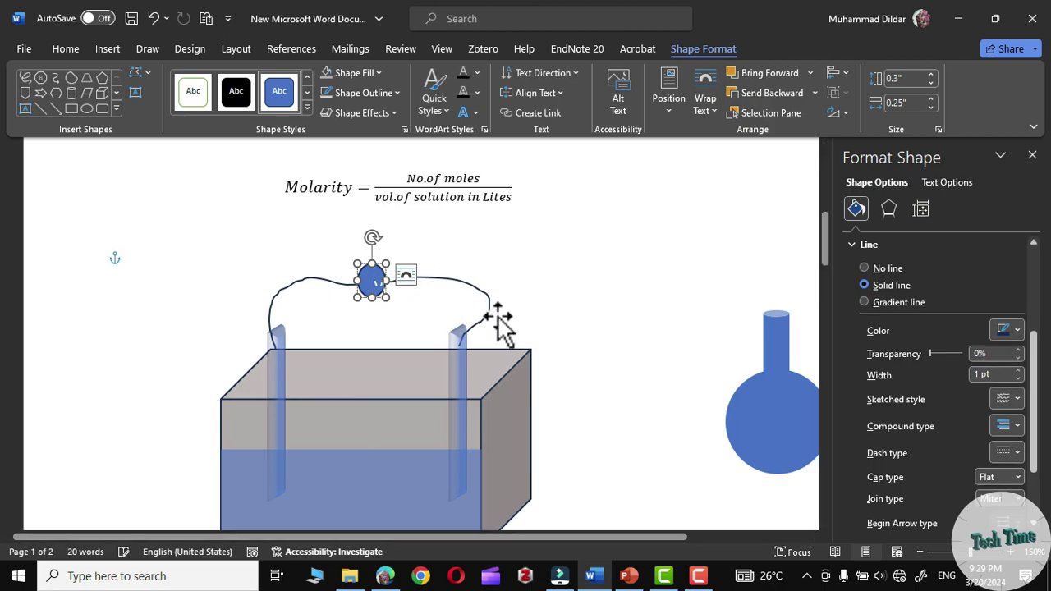
{"action": "type", "text": "V"}
{"action": "left_click", "coordinate": [571, 278]}
Insert a Cycle SmartArt graphic with five circles joined by arrows on the blank area of page 2
{"action": "scroll", "coordinate": [571, 278], "scroll_direction": "down", "scroll_amount": 3}
{"action": "scroll", "coordinate": [571, 277], "scroll_direction": "up", "scroll_amount": 3}
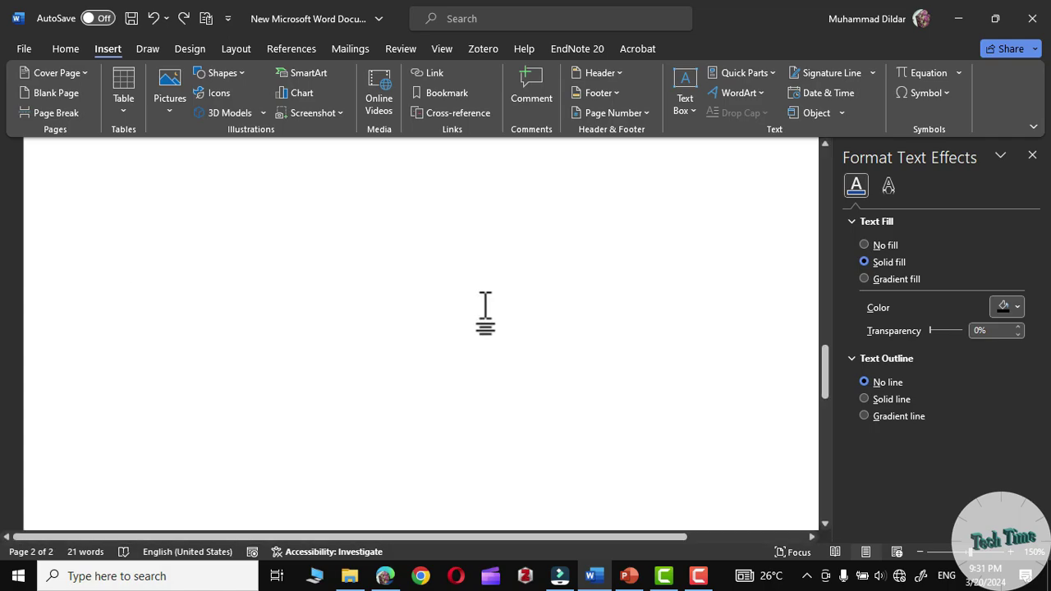
{"action": "left_click", "coordinate": [308, 72]}
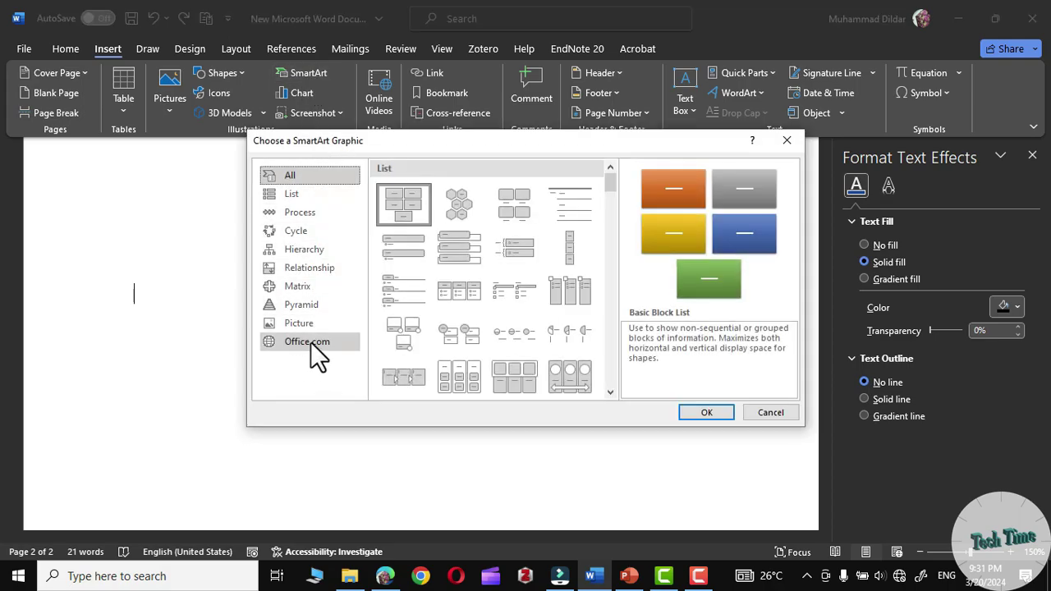
{"action": "left_click", "coordinate": [291, 231]}
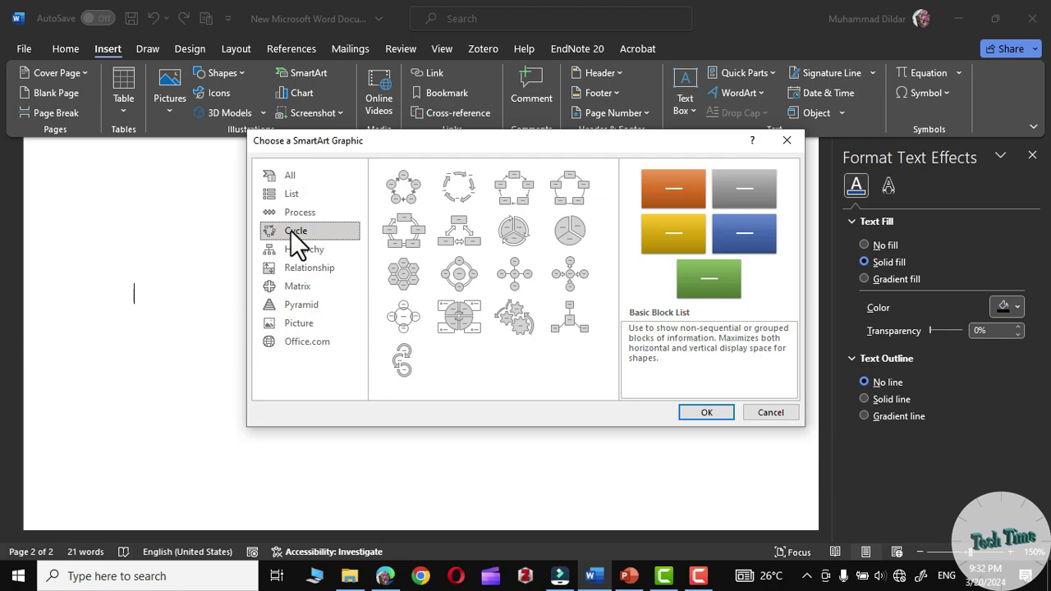
{"action": "left_click", "coordinate": [406, 202]}
{"action": "left_click", "coordinate": [704, 413]}
Shrink the cycle graphic and label its circles clockwise from the top plastic, enviromnet, collection, factory and treatment
{"action": "scroll", "coordinate": [682, 374], "scroll_direction": "down", "scroll_amount": 3}
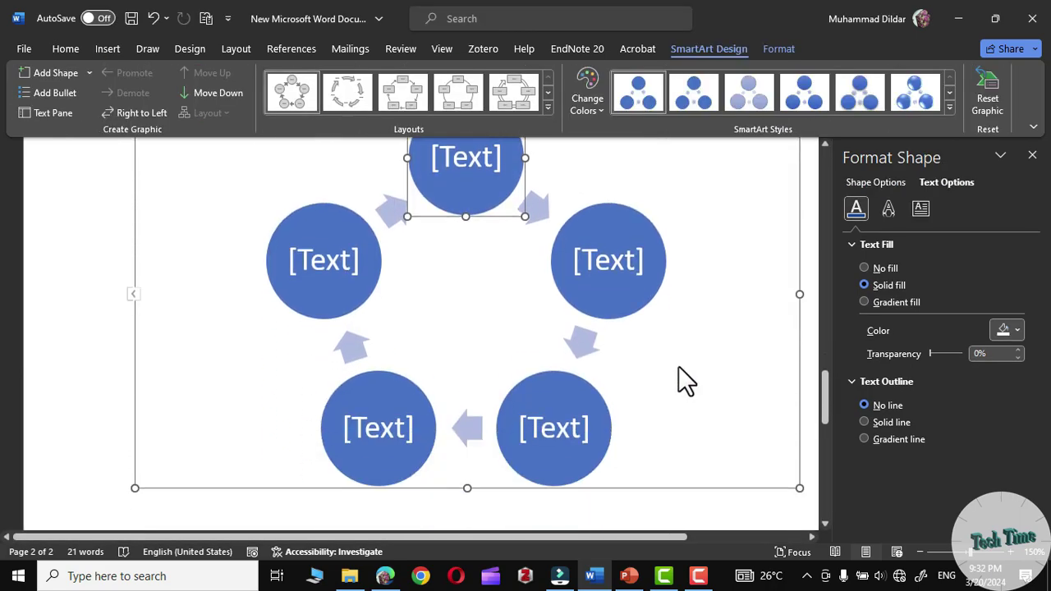
{"action": "left_click_drag", "start_coordinate": [797, 406], "coordinate": [551, 316]}
{"action": "scroll", "coordinate": [659, 342], "scroll_direction": "down", "scroll_amount": 1}
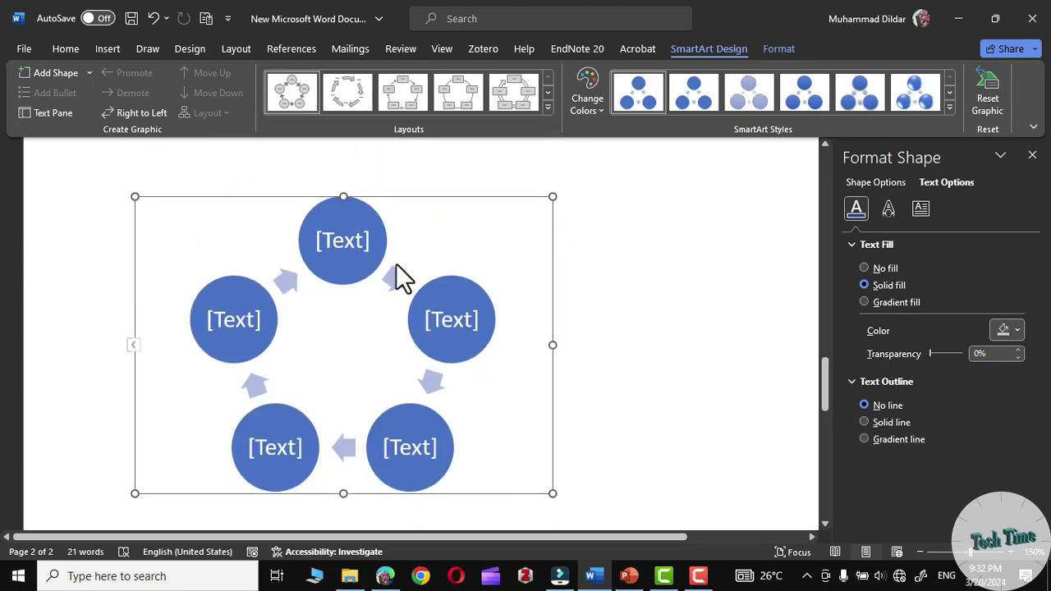
{"action": "left_click", "coordinate": [340, 238]}
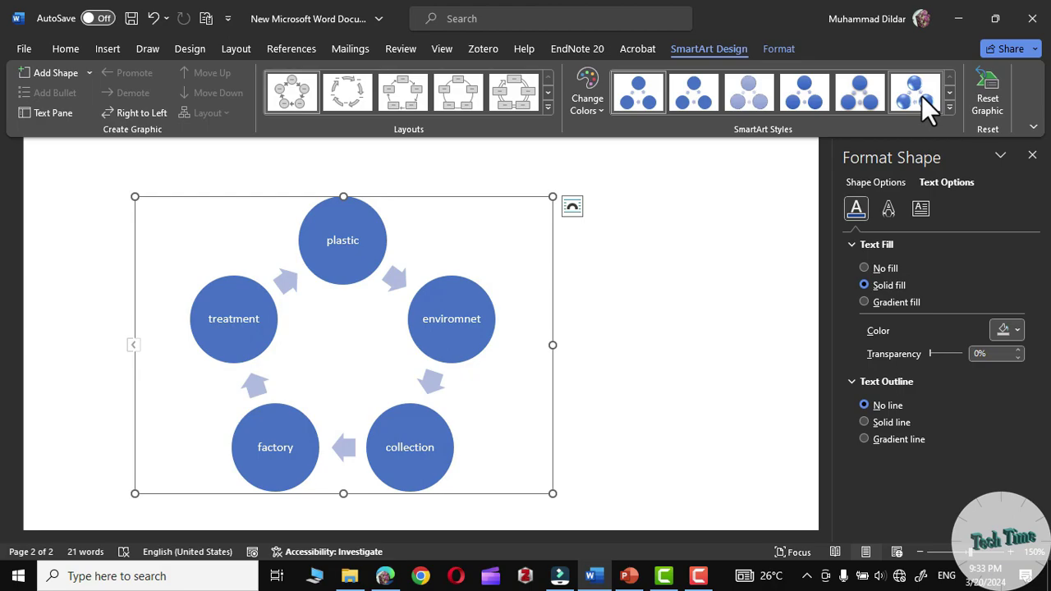
Recolour the cycle graphic with the first Colorful set and apply the glossy, metallic-looking 3-D SmartArt style
{"action": "left_click", "coordinate": [603, 105]}
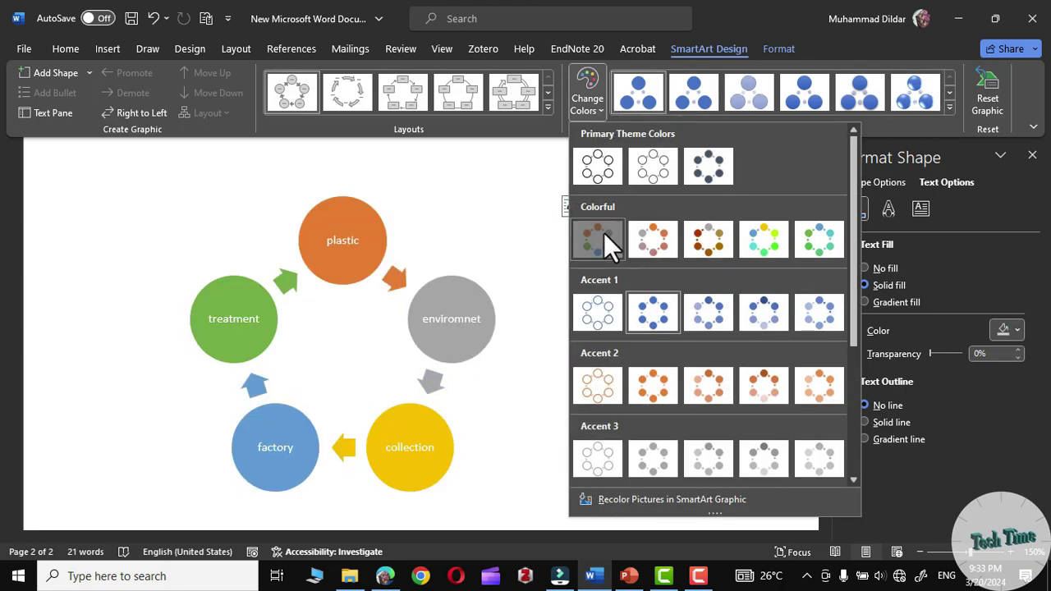
{"action": "left_click", "coordinate": [603, 233]}
{"action": "left_click", "coordinate": [949, 106]}
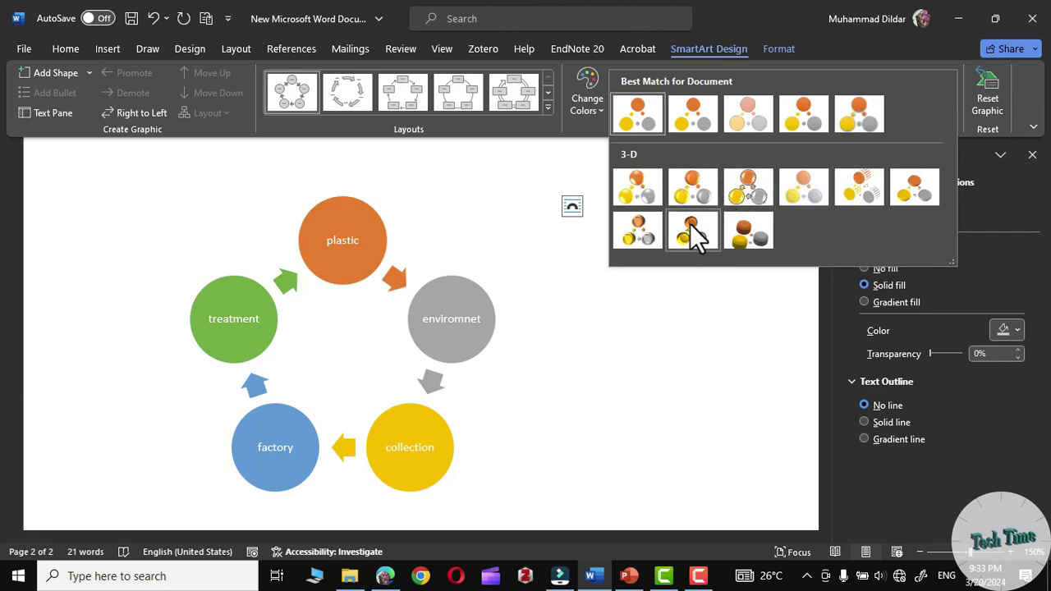
{"action": "left_click", "coordinate": [640, 232]}
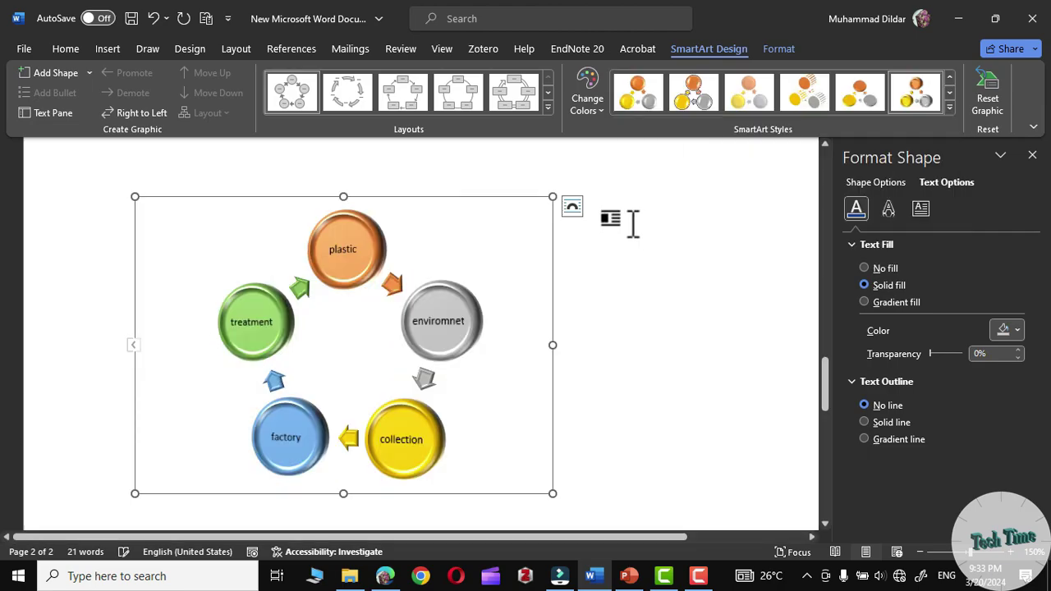
{"action": "scroll", "coordinate": [676, 287], "scroll_direction": "down", "scroll_amount": 5}
{"action": "scroll", "coordinate": [628, 281], "scroll_direction": "down", "scroll_amount": 10}
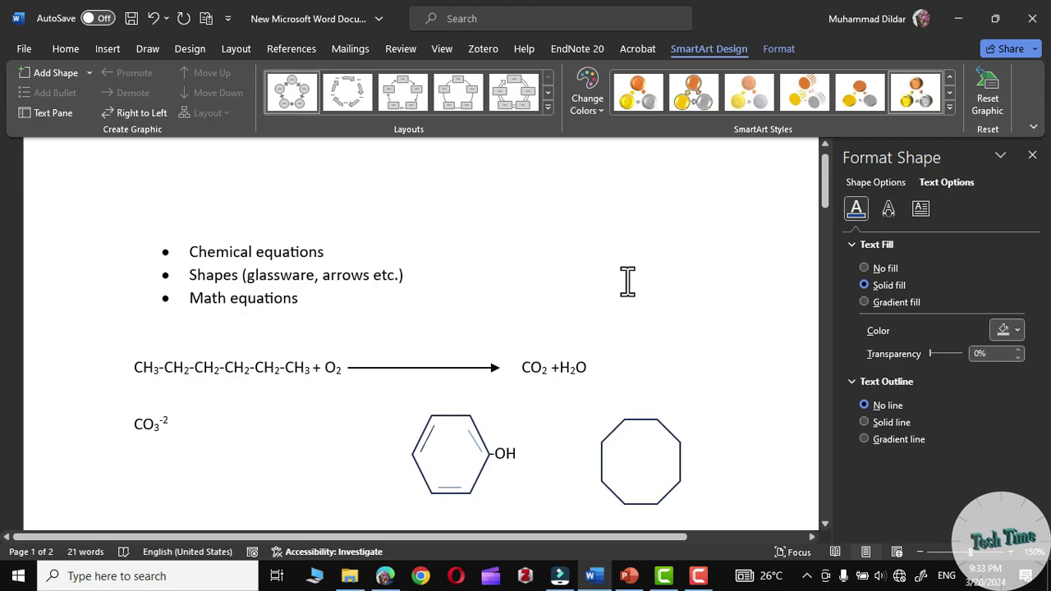
{"action": "scroll", "coordinate": [627, 280], "scroll_direction": "up", "scroll_amount": 5}
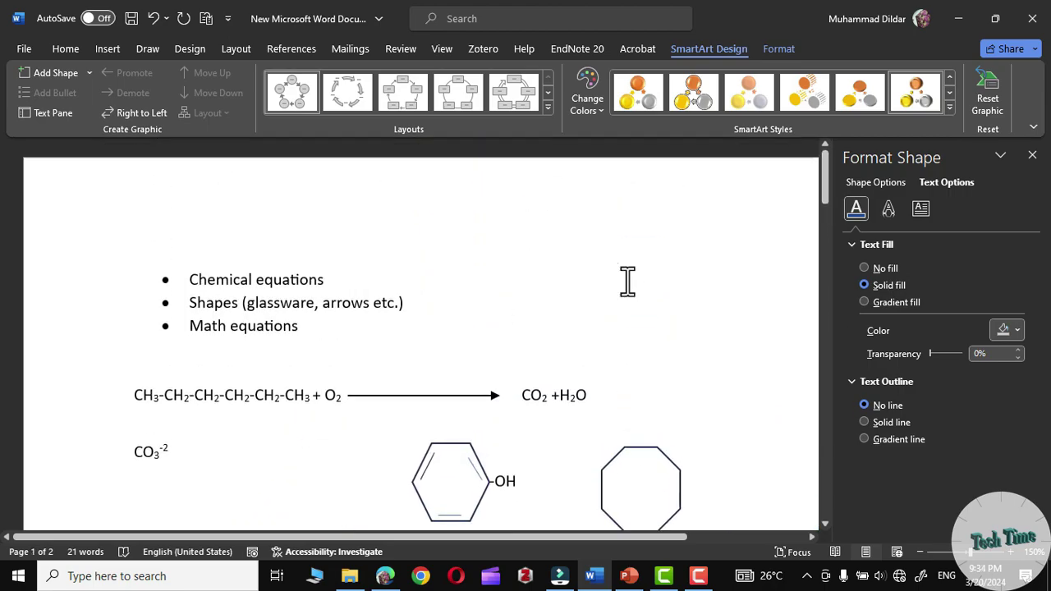